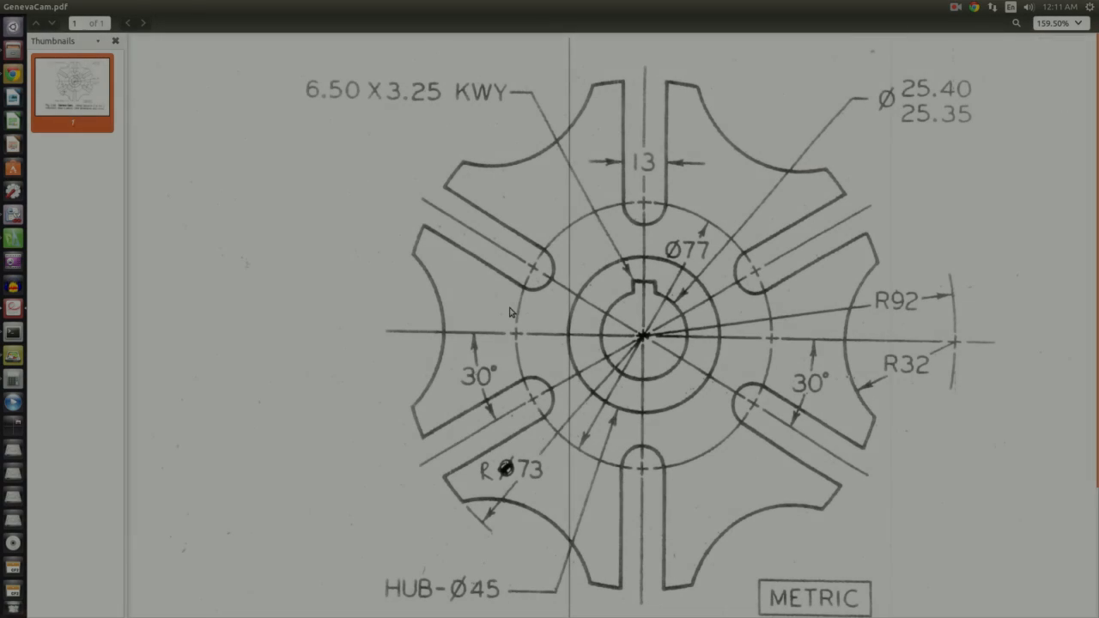
Switch to the drawing and draw a circle with radius 92
ctrl+scroll(403, 320, down, 1)
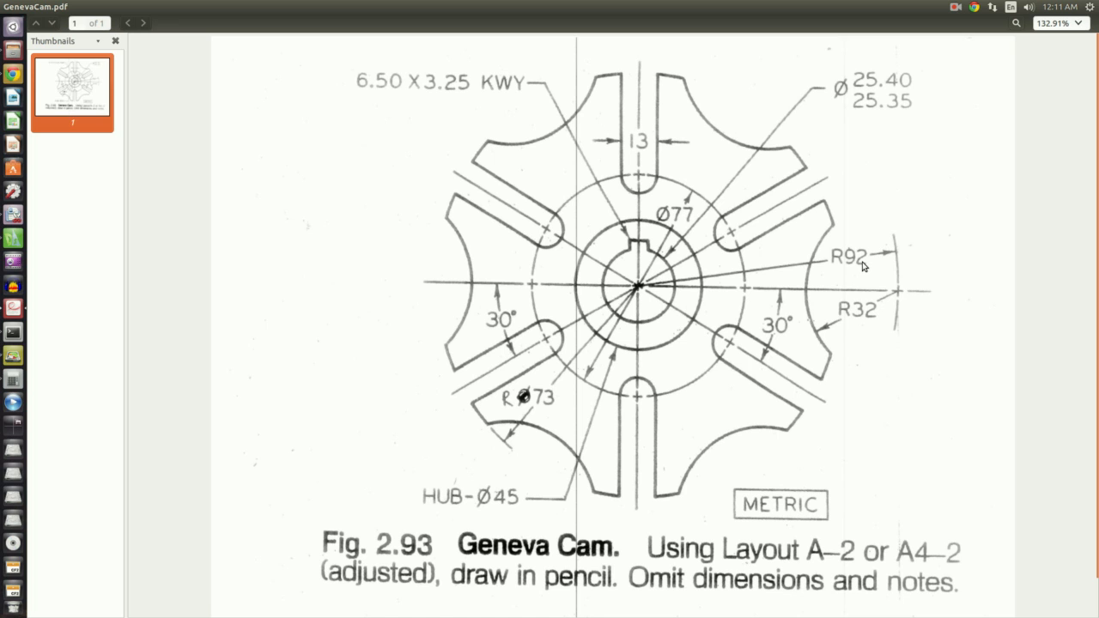
key(alt+Tab)
scroll(400, 431, up, 5)
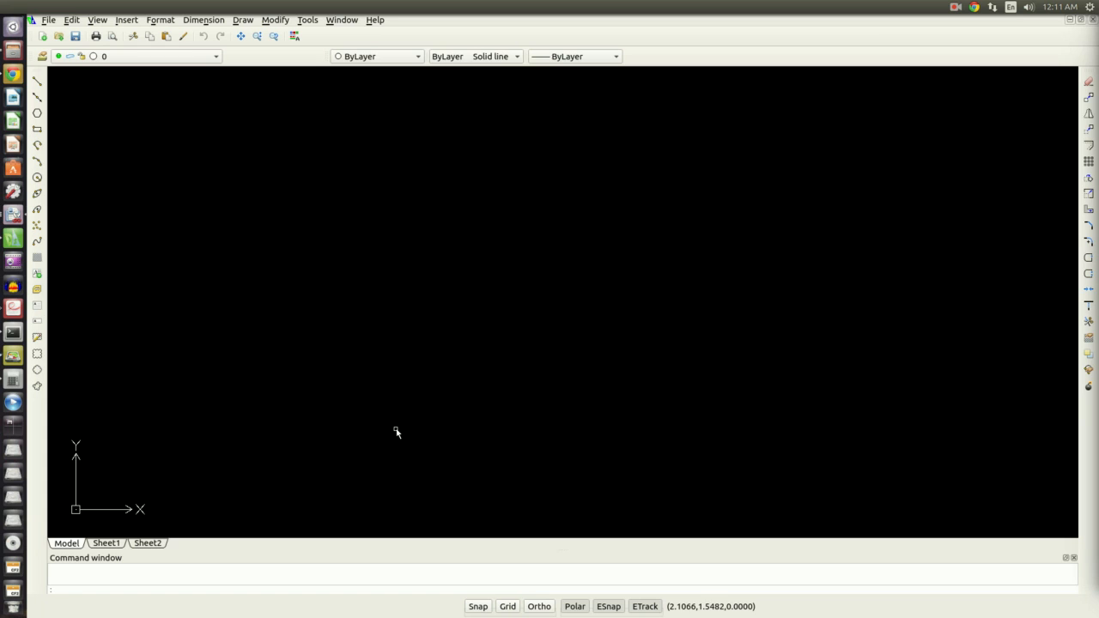
click(37, 177)
click(633, 173)
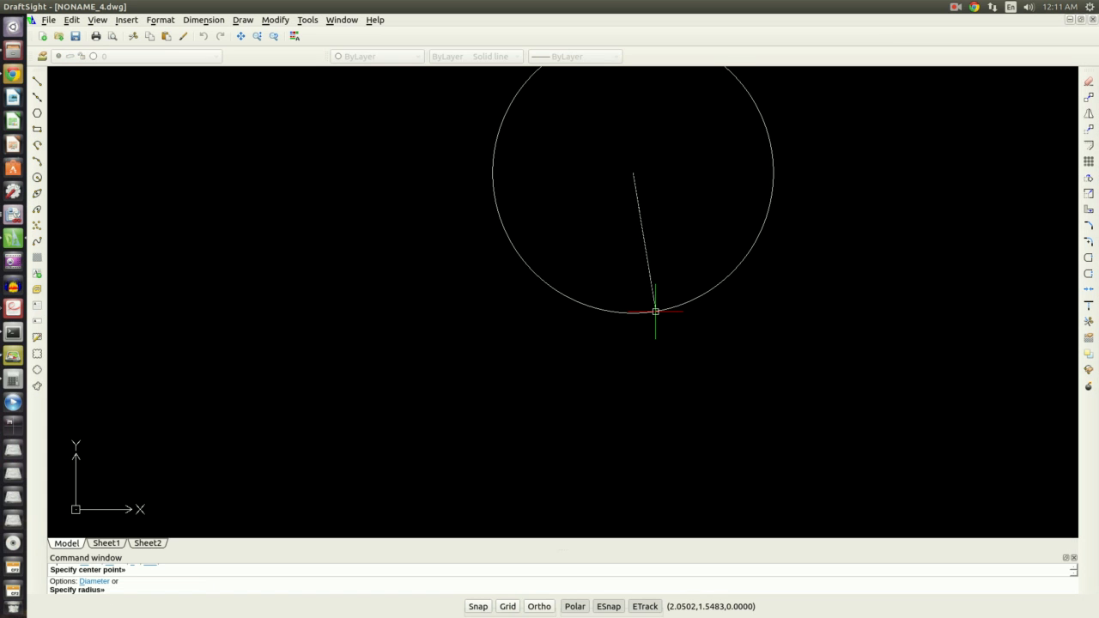
text(92)
key(Return)
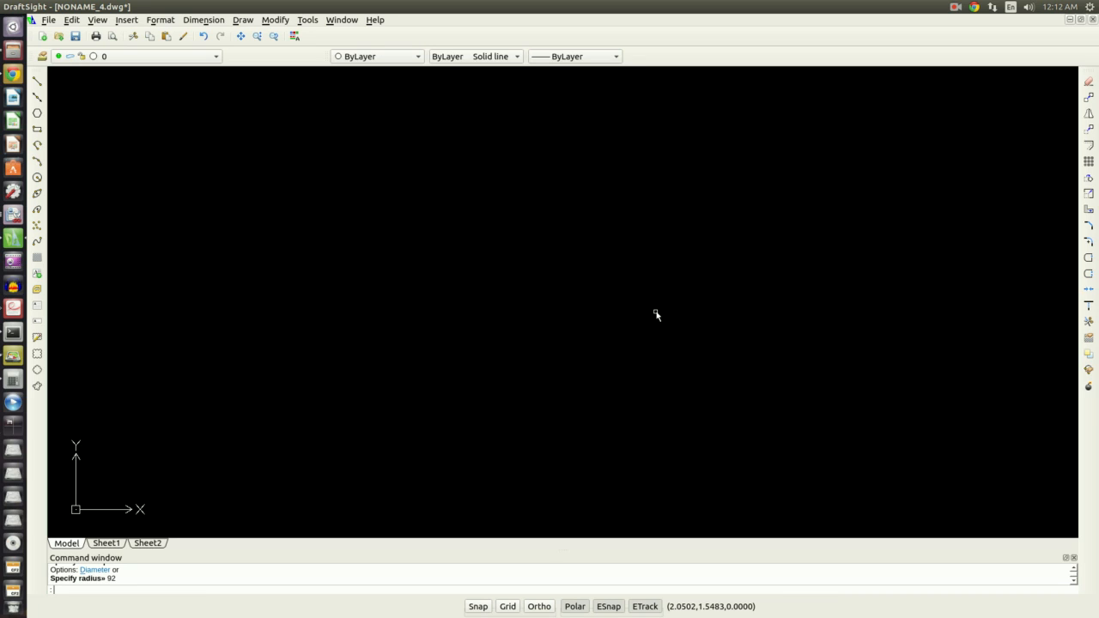
Move the radius-92 circle from its center near the origin to a point up and to the right
text(zoom)
key(Return)
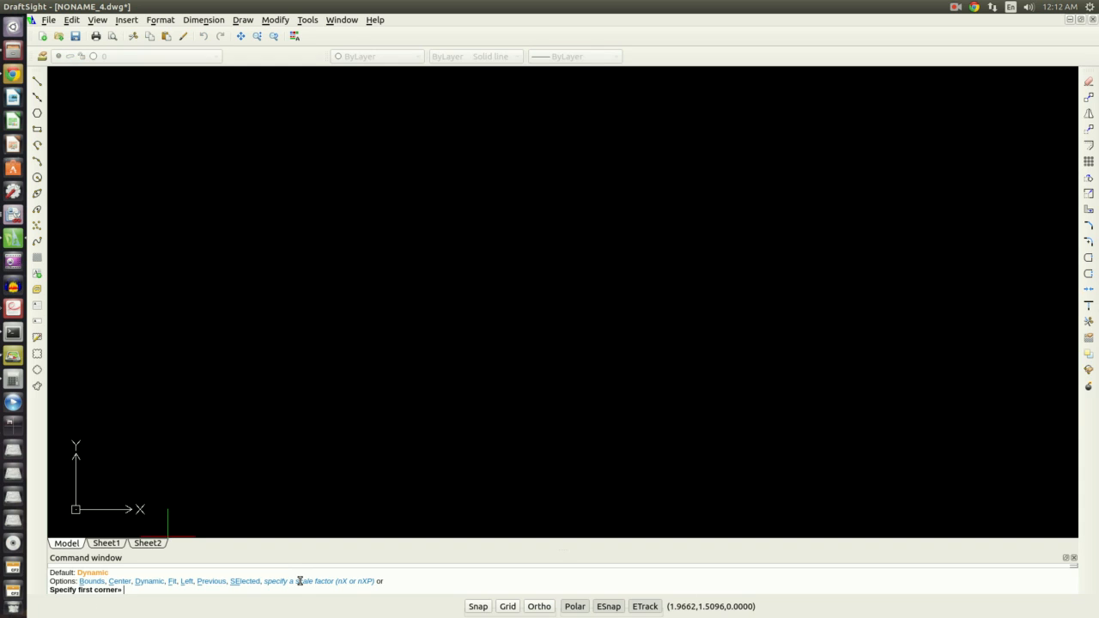
text(a)
key(Return)
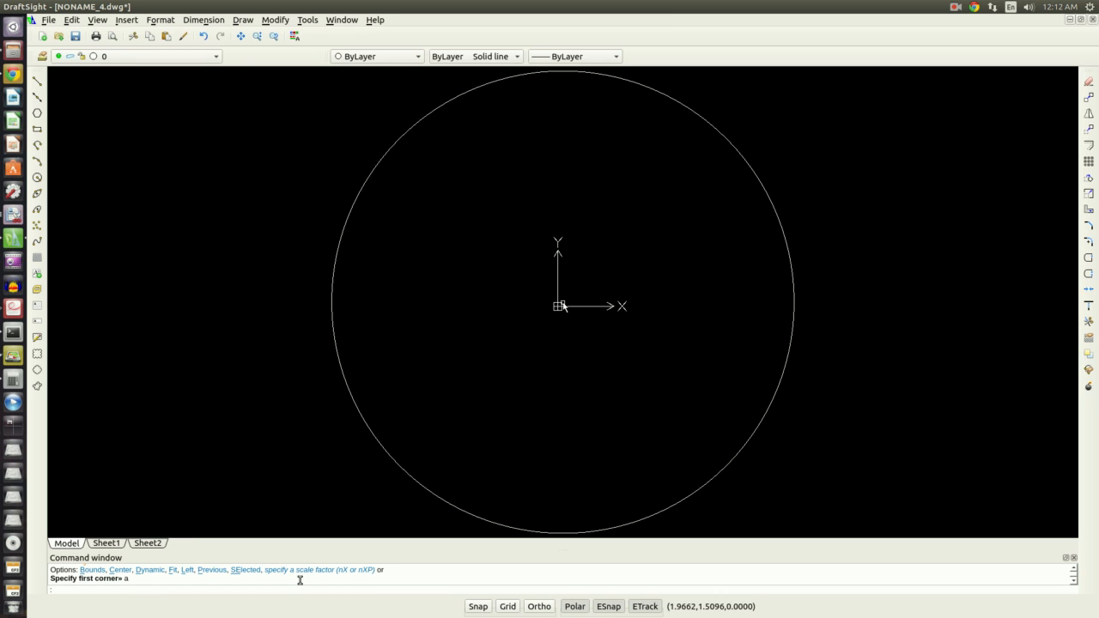
scroll(500, 423, down, 2)
click(637, 464)
click(567, 435)
text(m)
key(Return)
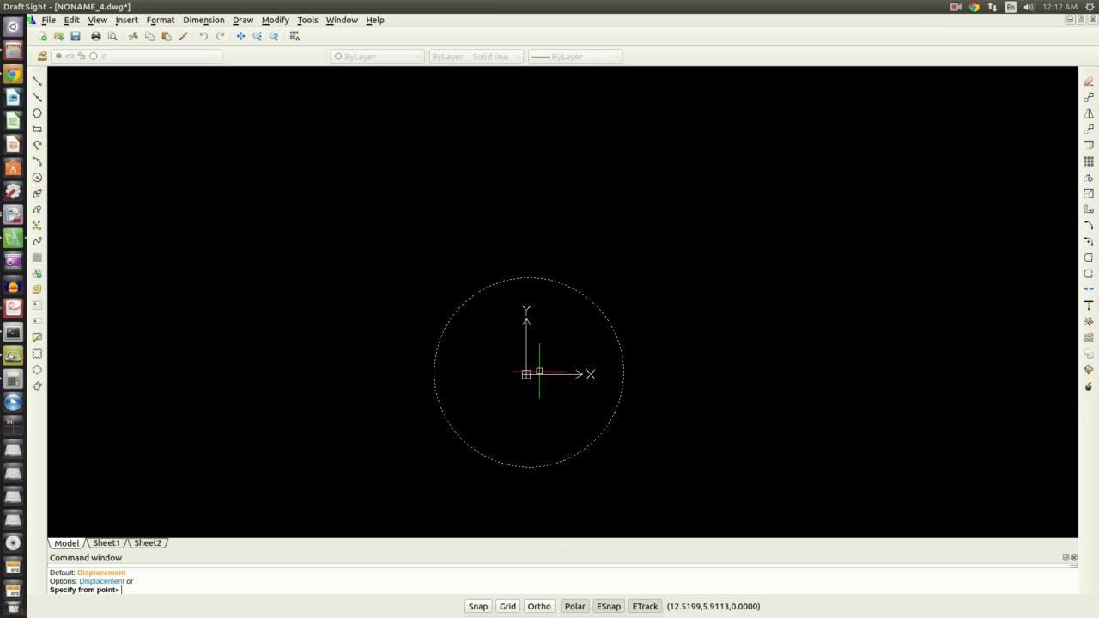
click(539, 371)
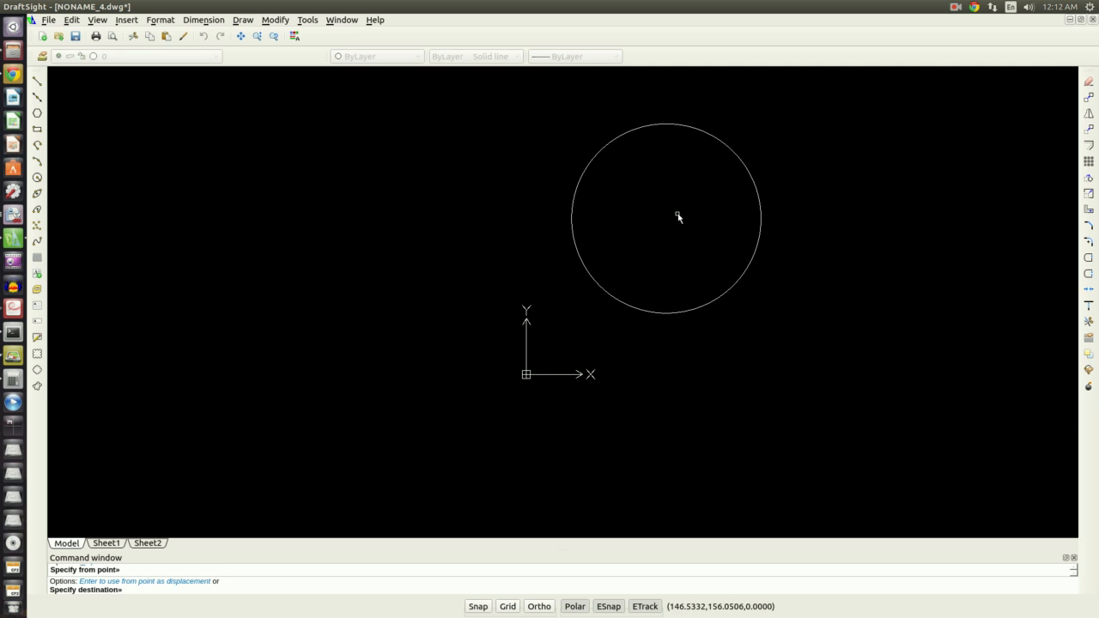
click(677, 216)
Draw a circle of diameter 25.4 centered on the large circle's center
middle_drag(712, 146, 636, 274)
scroll(643, 333, up, 4)
scroll(654, 365, down, 2)
middle_drag(658, 362, 650, 318)
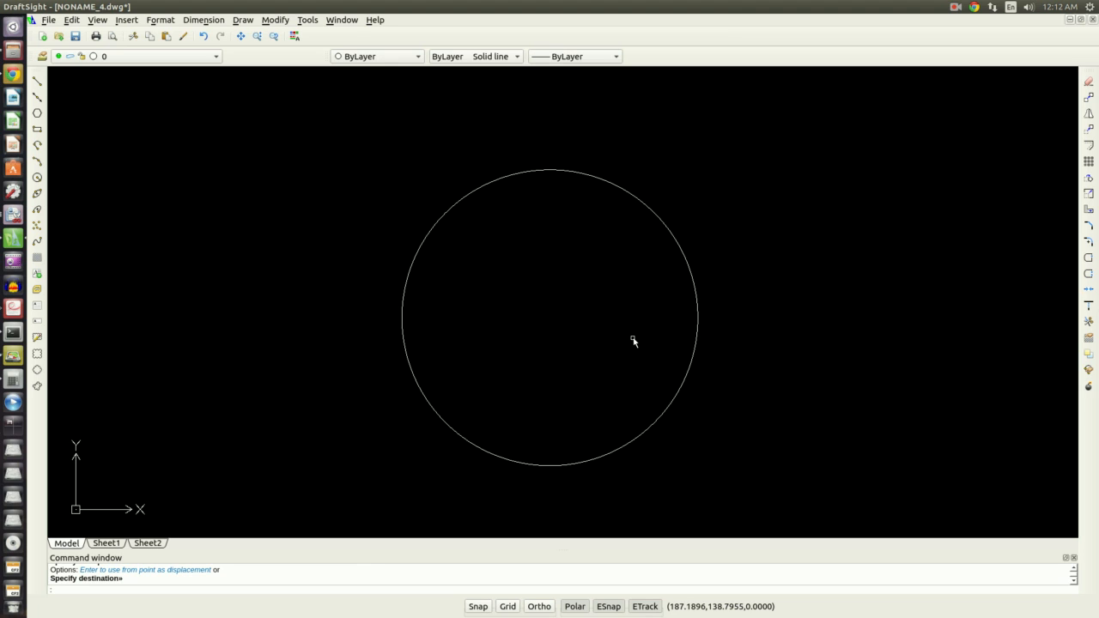
click(36, 178)
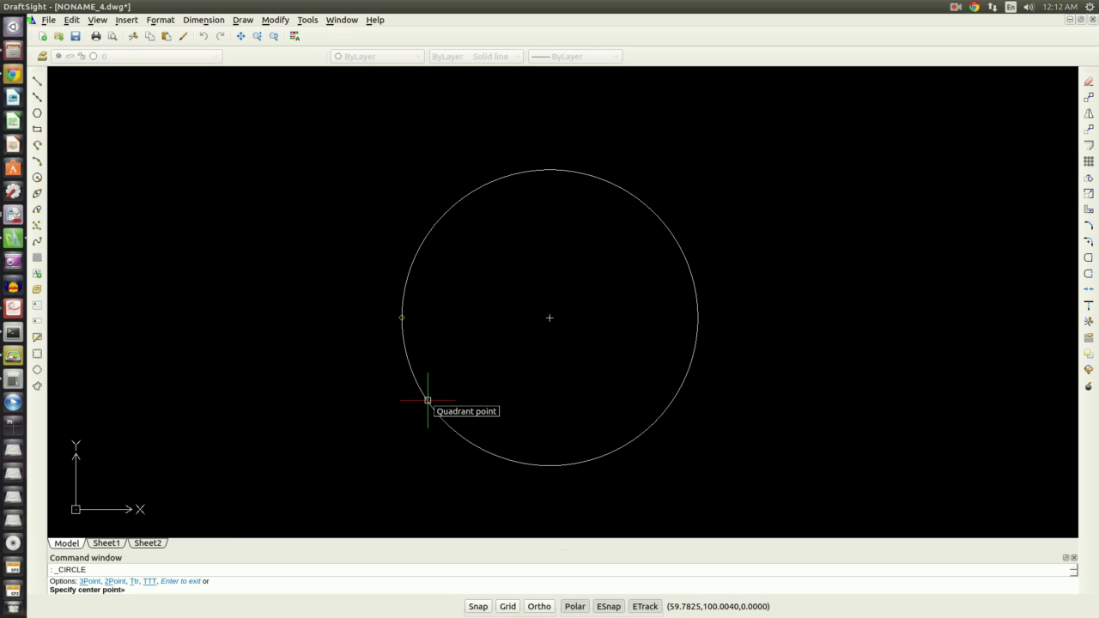
key(alt+Tab)
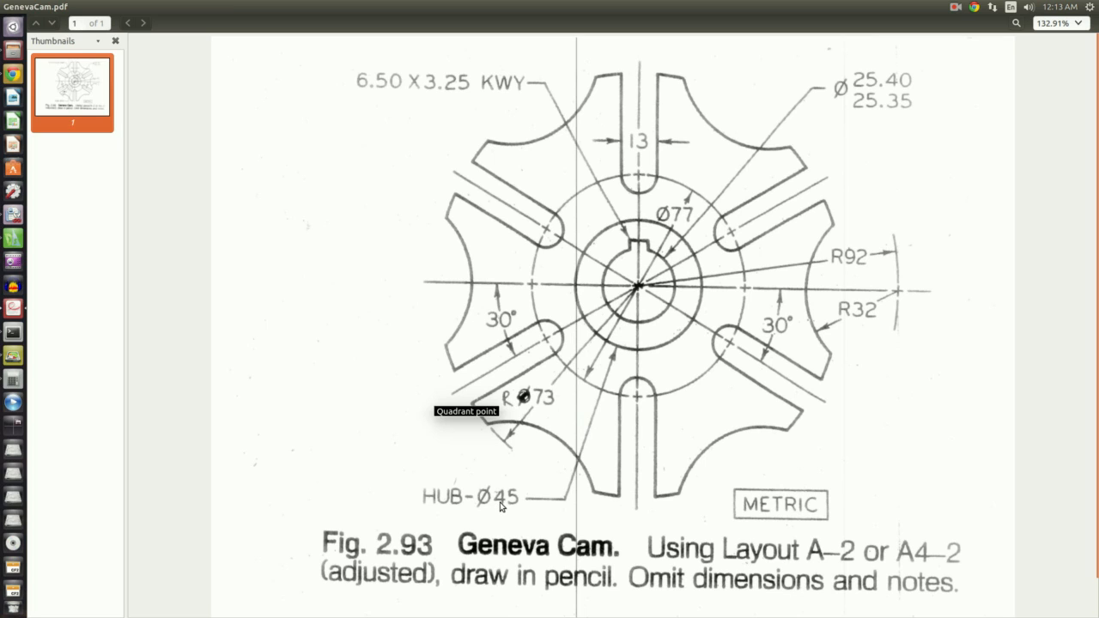
key(alt+Tab)
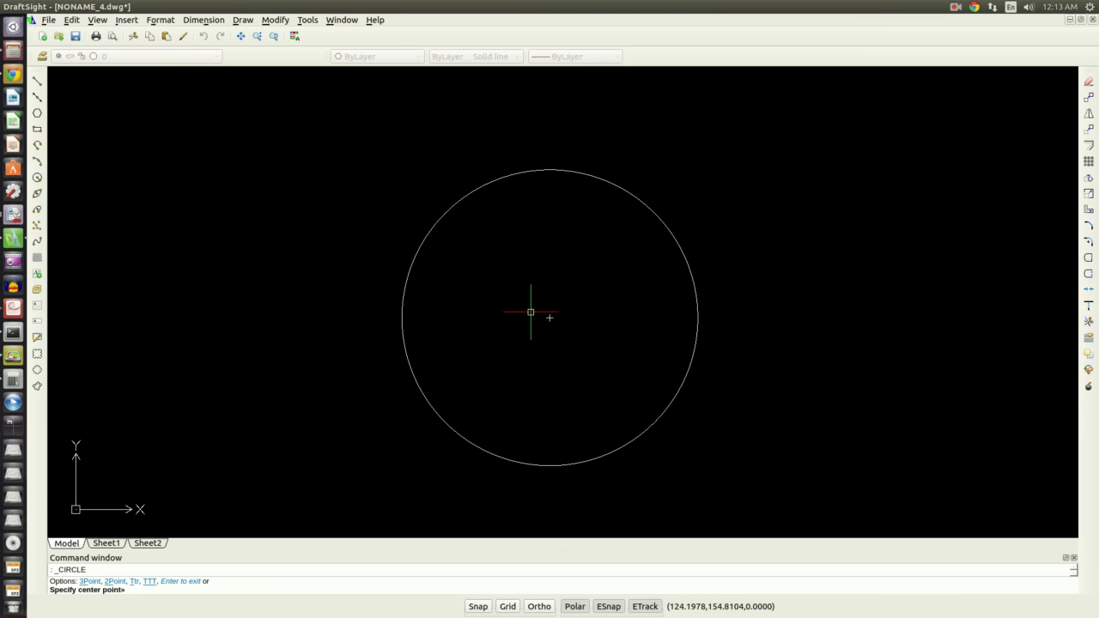
click(549, 318)
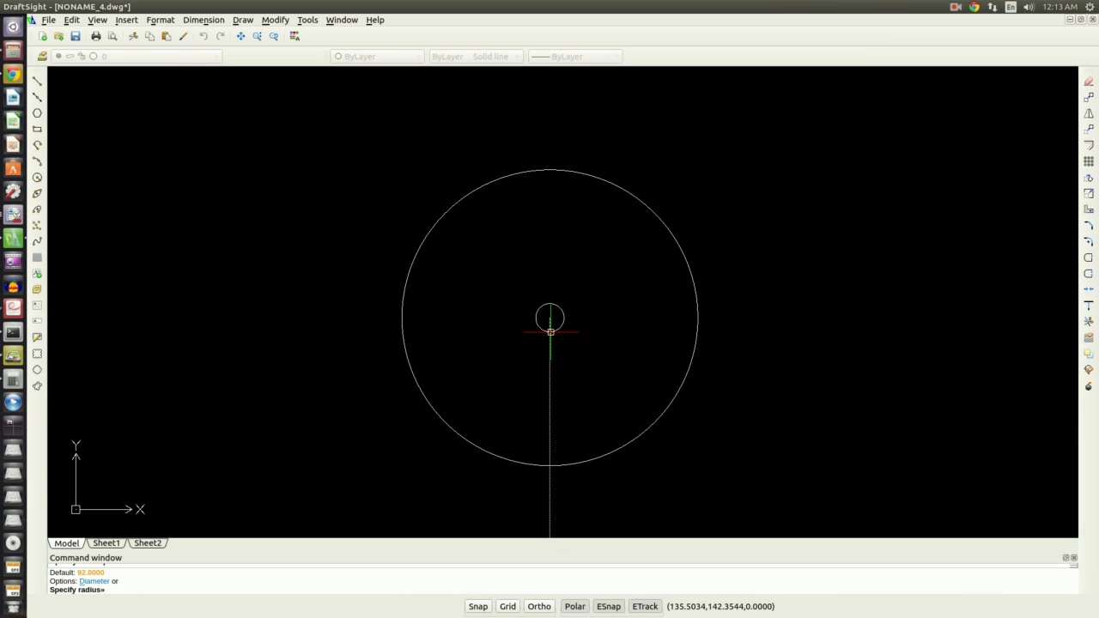
text(d)
key(Return)
text(25.4)
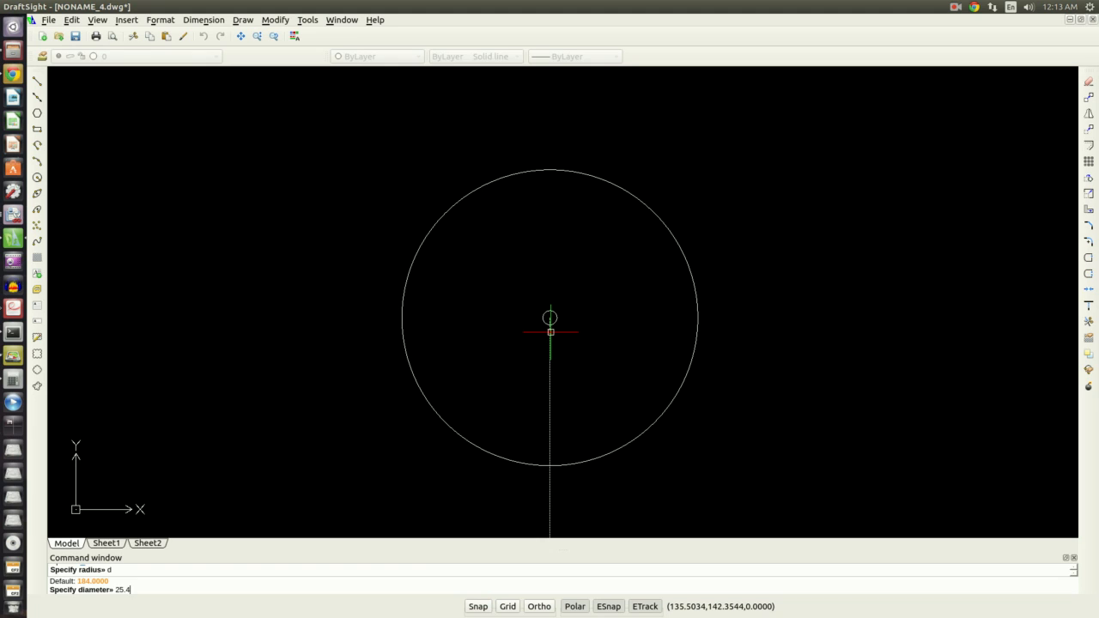
key(Return)
key(Return)
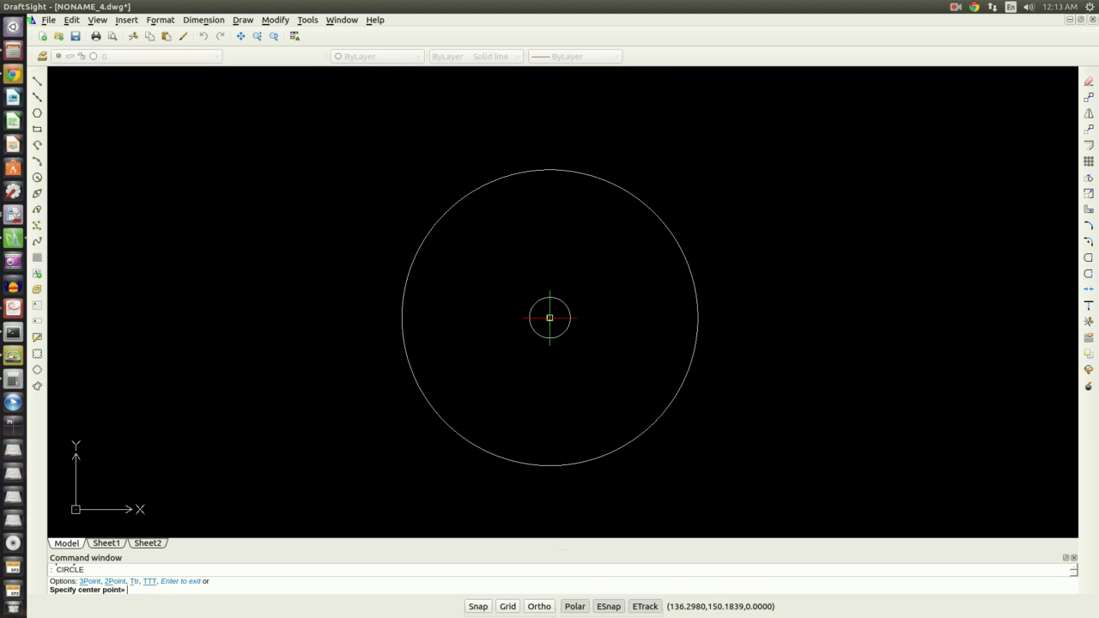
Draw a concentric circle of diameter 45 at the same center
click(549, 319)
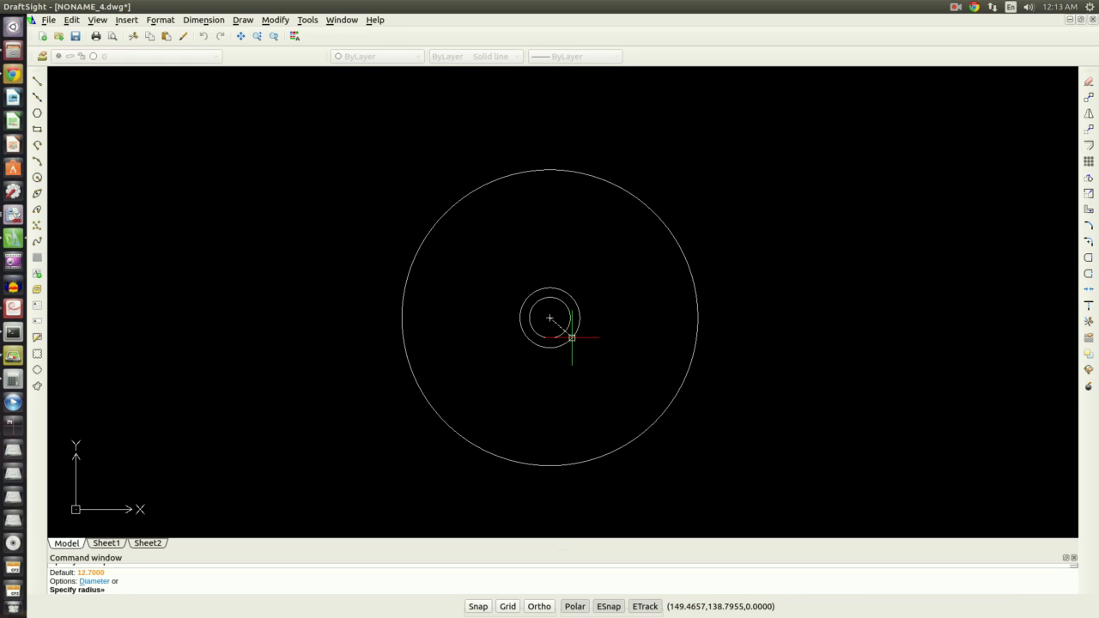
text(d)
key(Return)
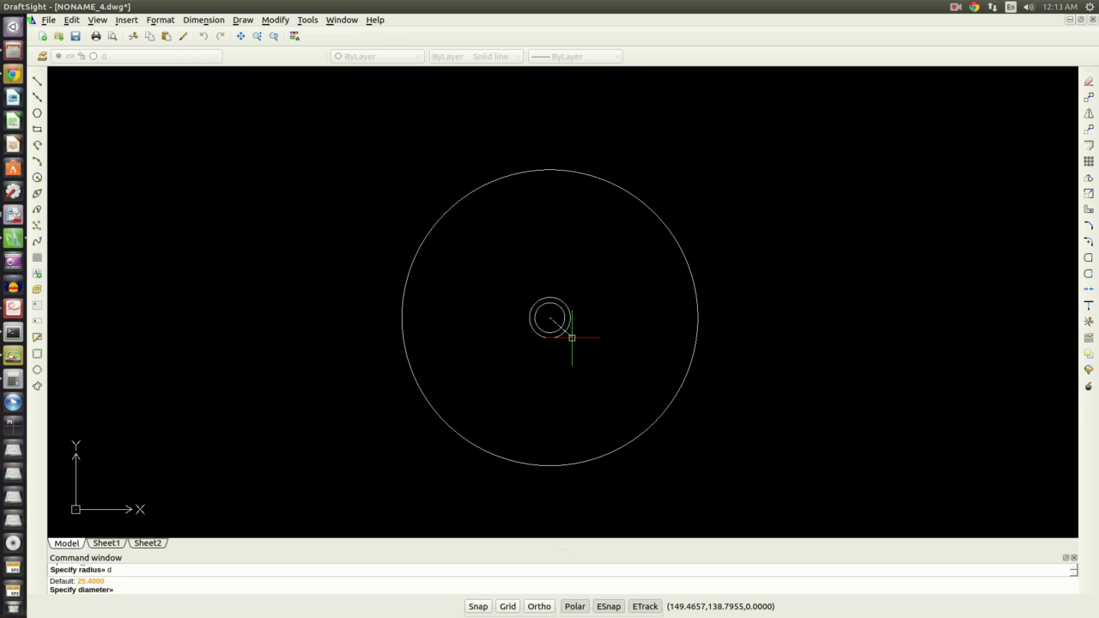
text(45)
key(Return)
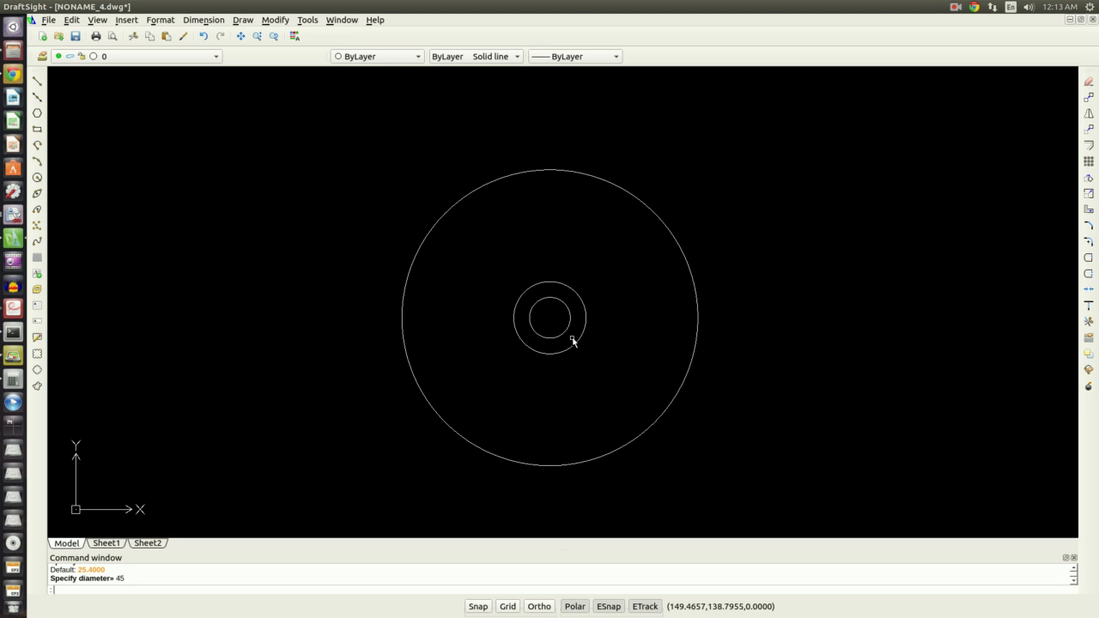
Draw a concentric circle of diameter 77 at the same center
key(alt+Tab)
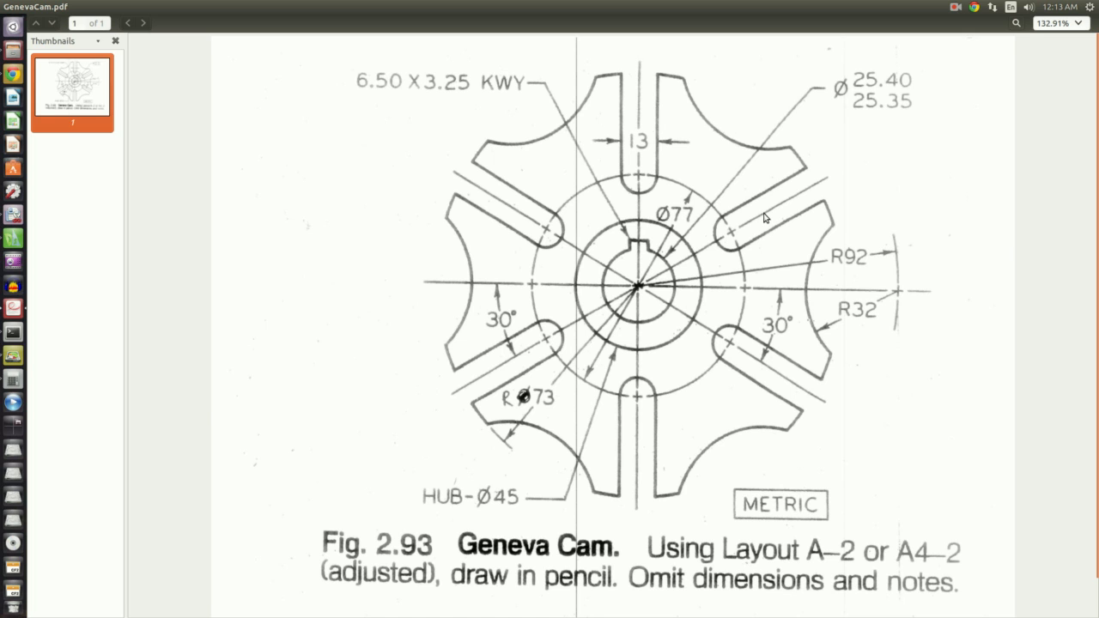
key(alt+Tab)
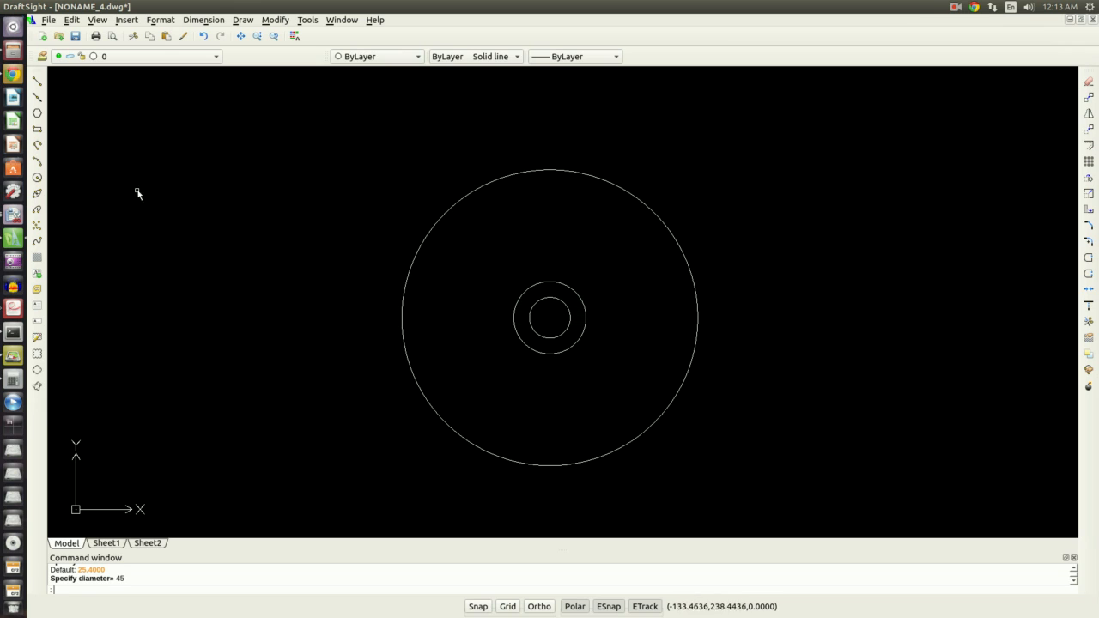
click(37, 177)
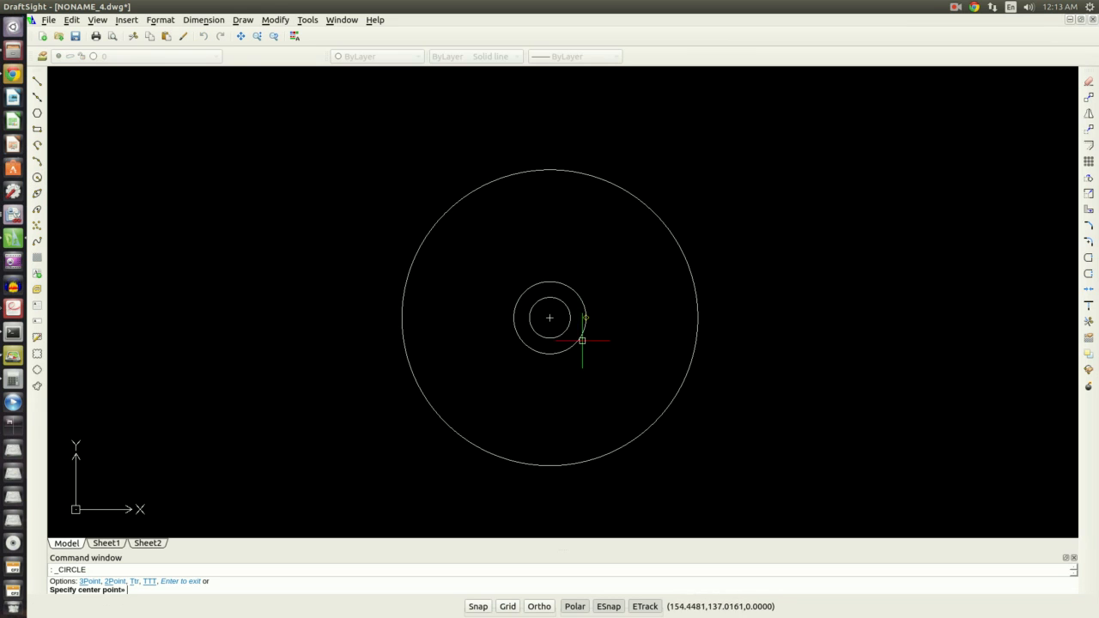
click(550, 318)
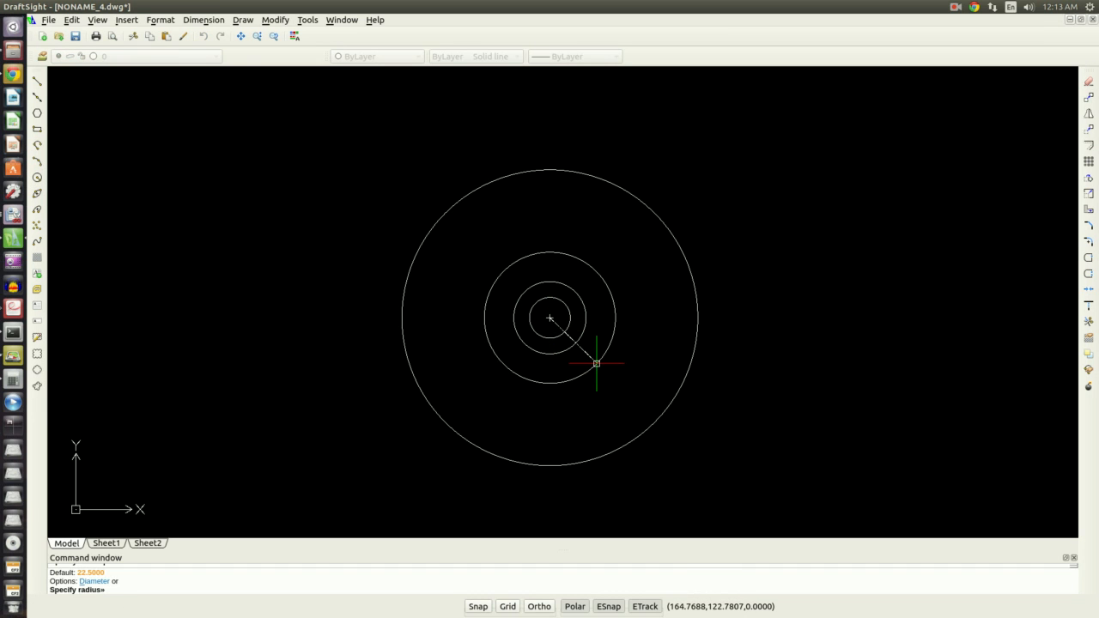
text(d)
key(Return)
text(77)
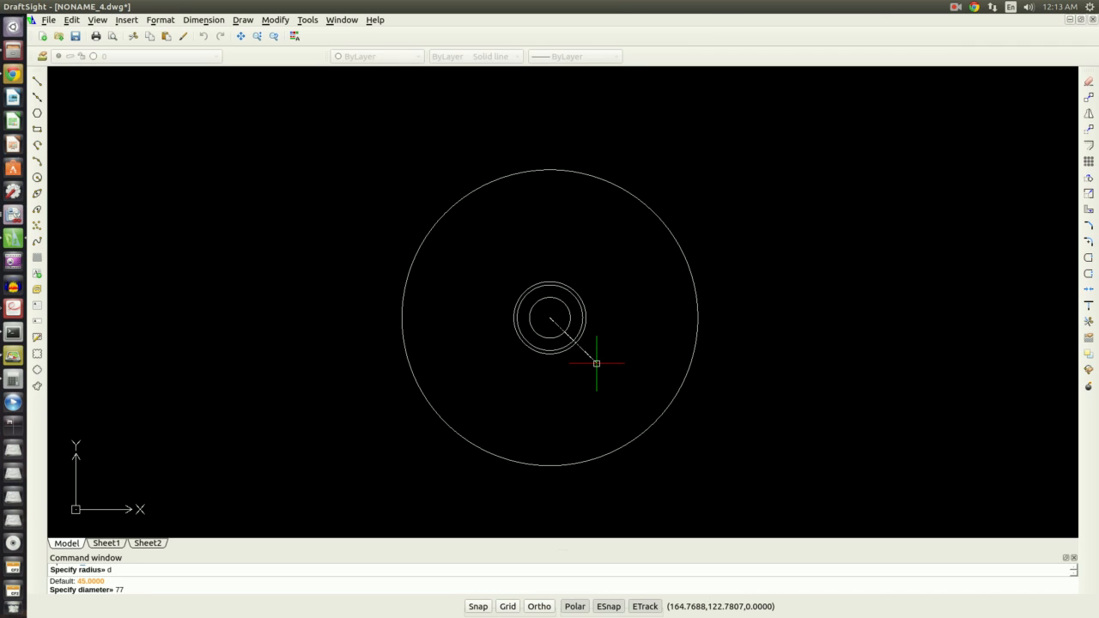
key(Return)
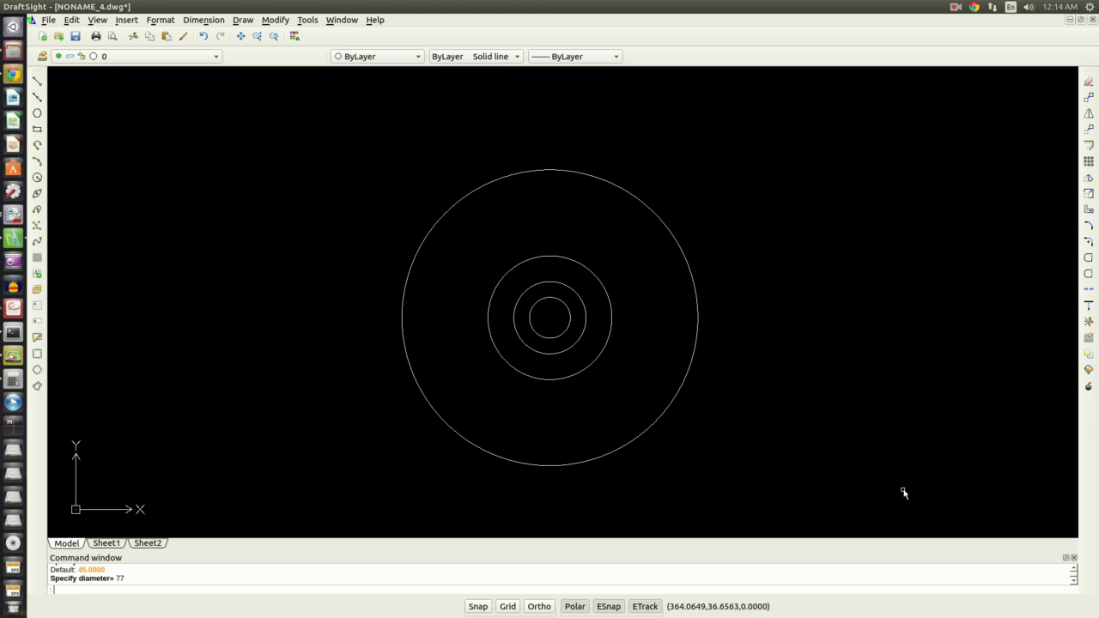
Switch back to the Geneva cam reference drawing
key(alt+Tab)
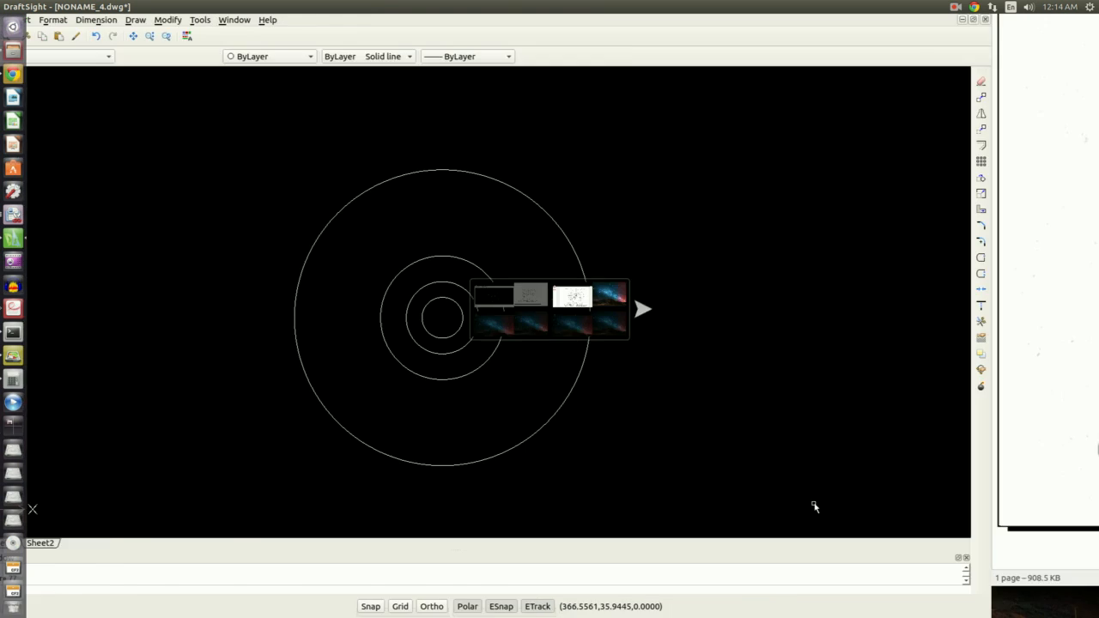
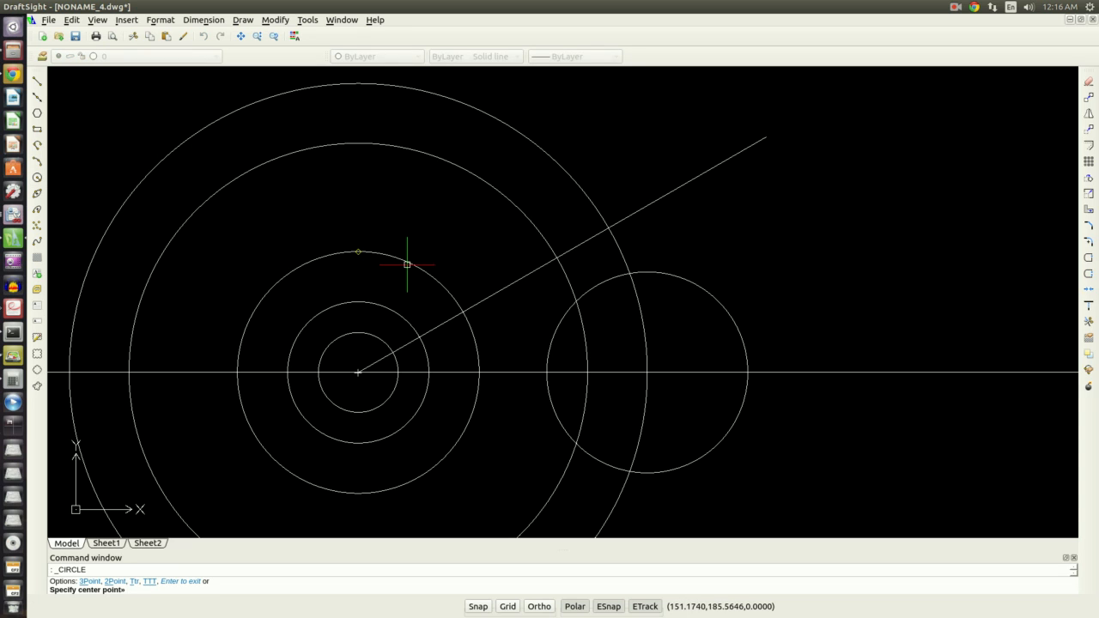
Draw a circle of radius 6.5 centered where the angled line crosses the R73 circle
click(463, 315)
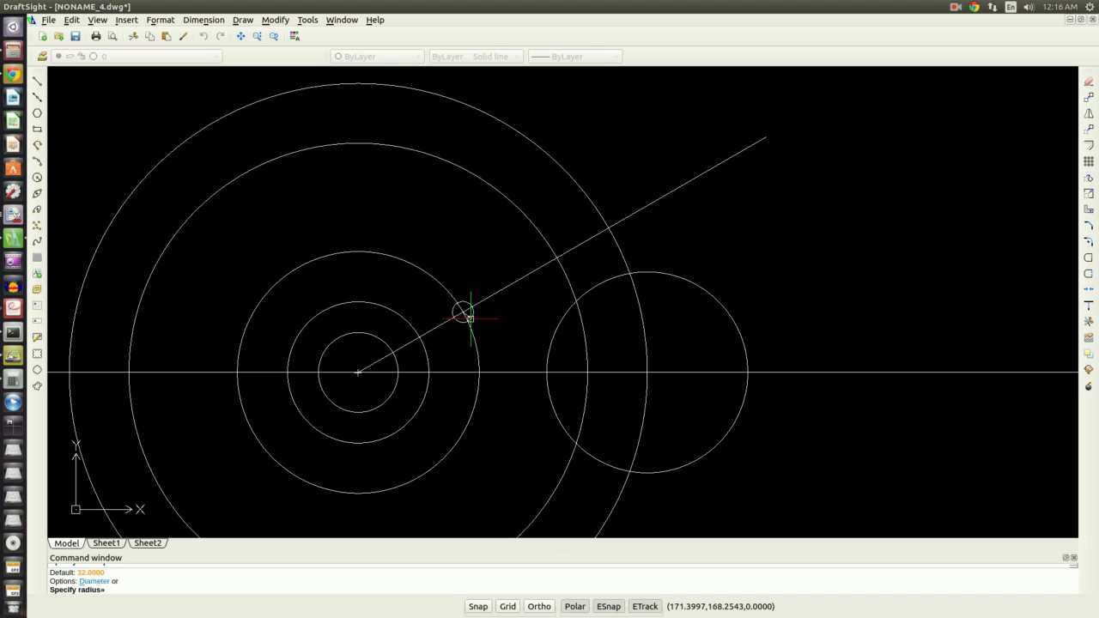
key(Return)
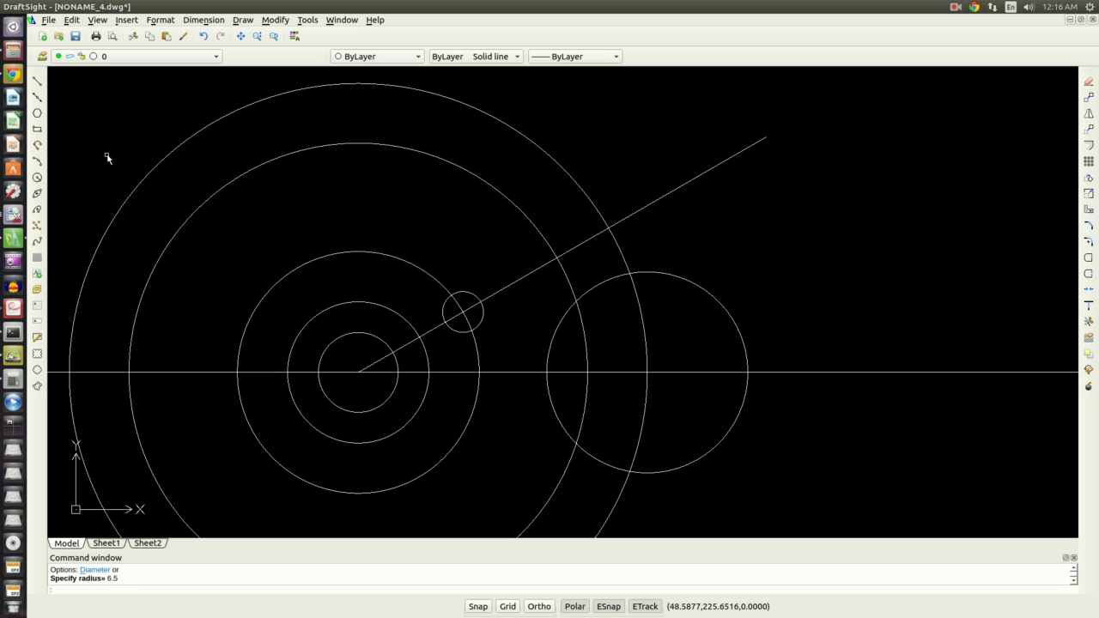
click(37, 81)
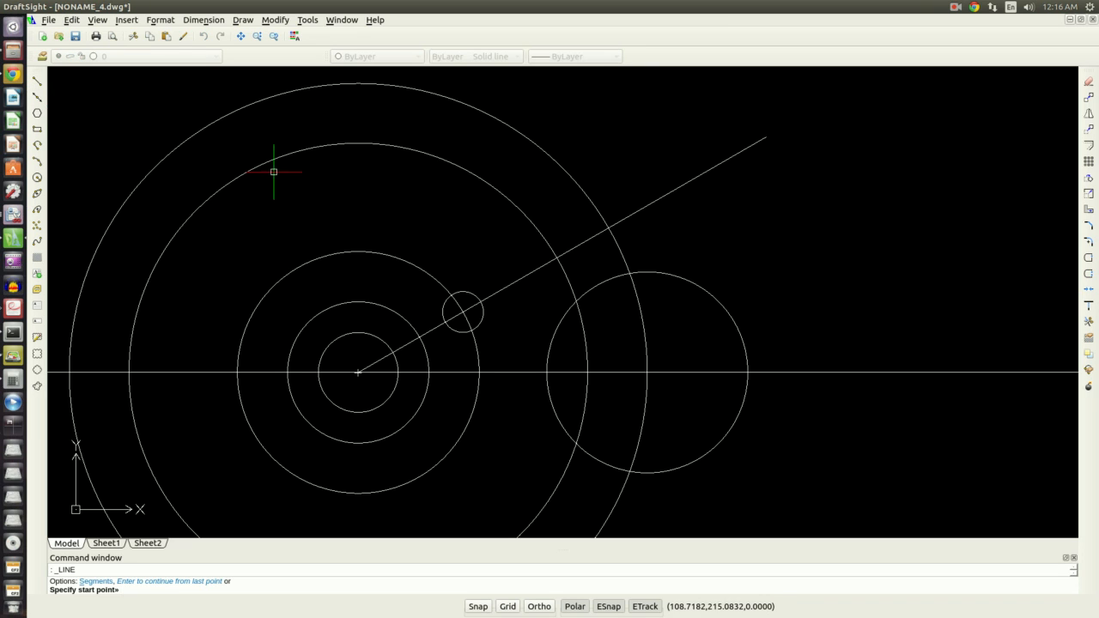
click(453, 298)
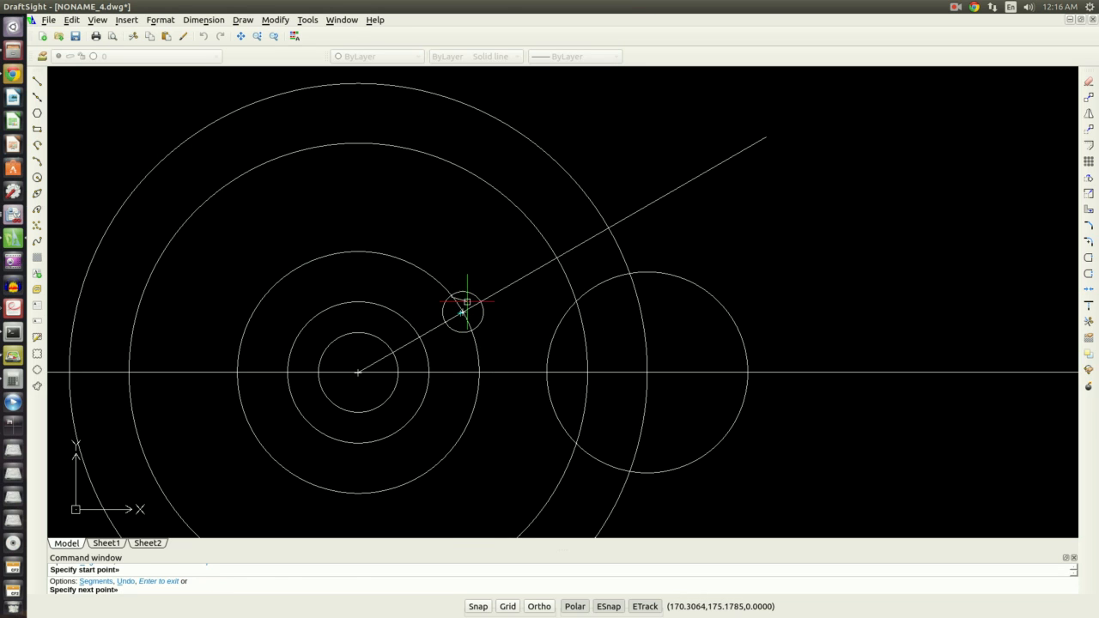
scroll(465, 307, up, 5)
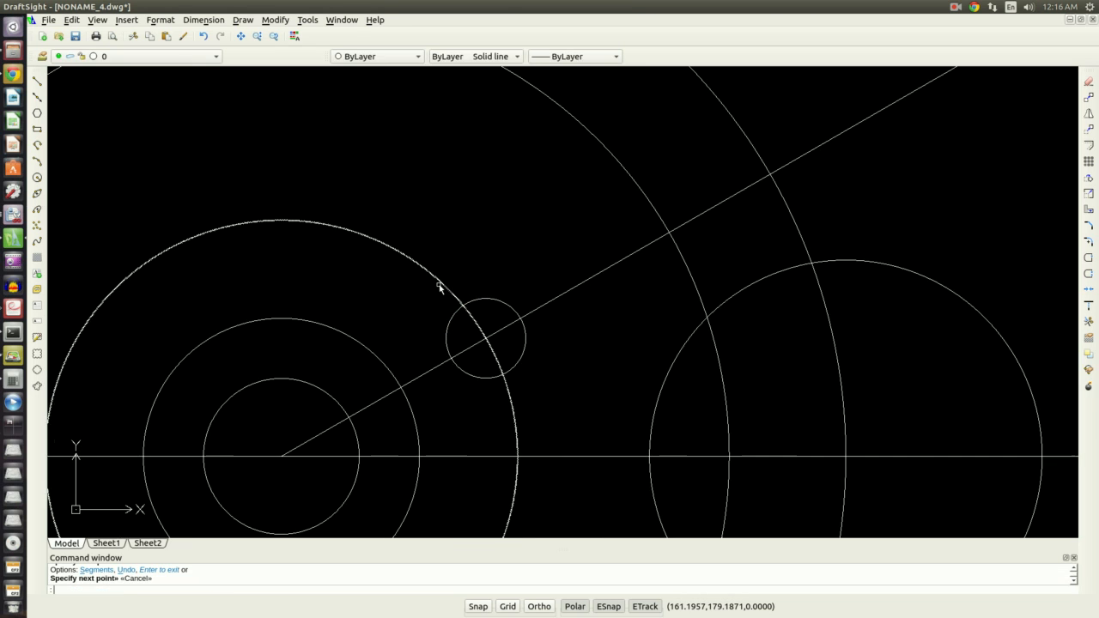
Draw a line from the top of the small circle parallel to the angled line, extending past the outer circle
right_click(472, 280)
click(488, 287)
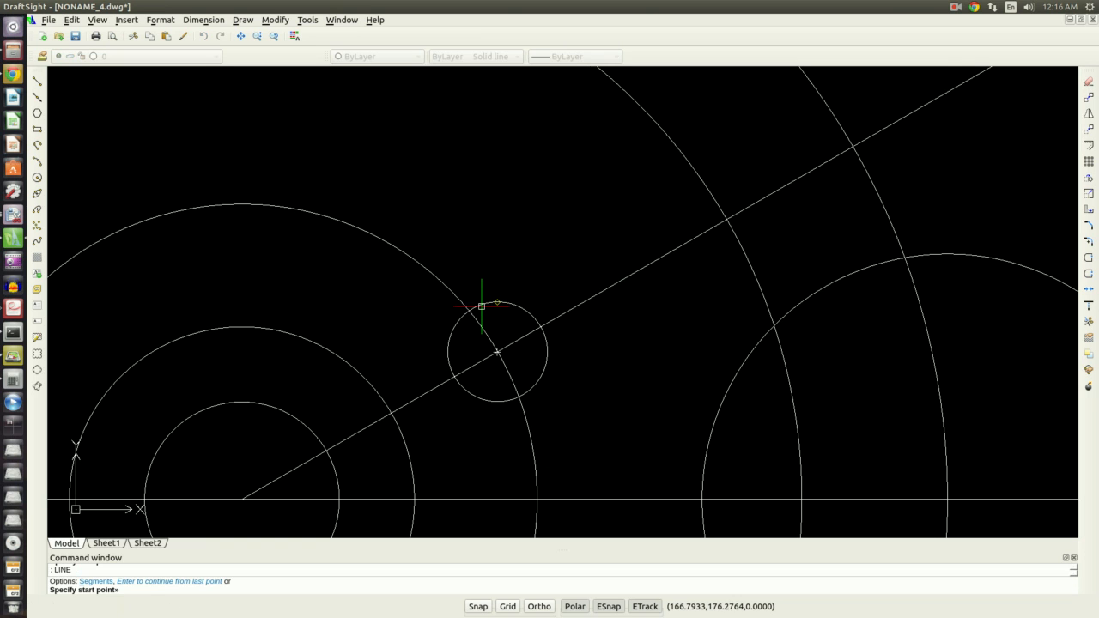
click(468, 310)
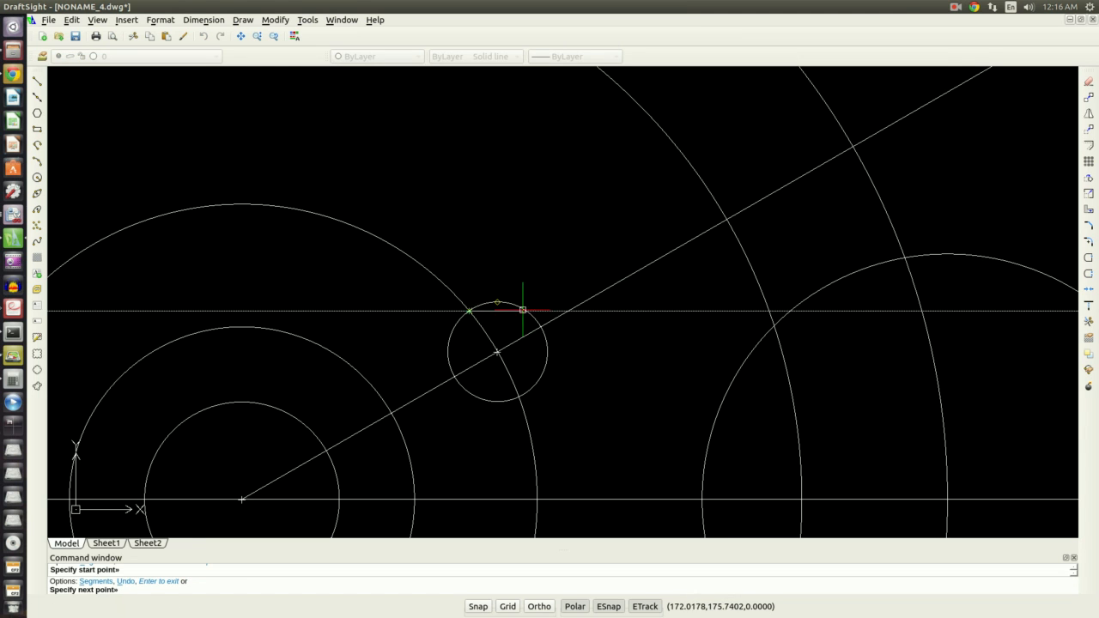
scroll(515, 274, down, 5)
scroll(532, 275, up, 5)
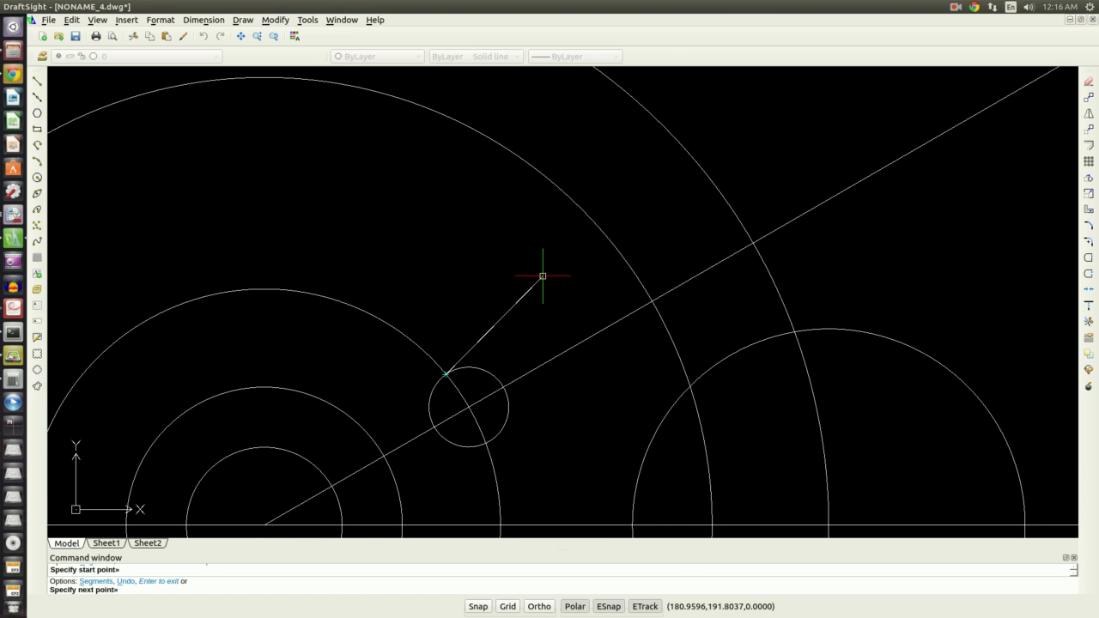
shift+right_click(542, 277)
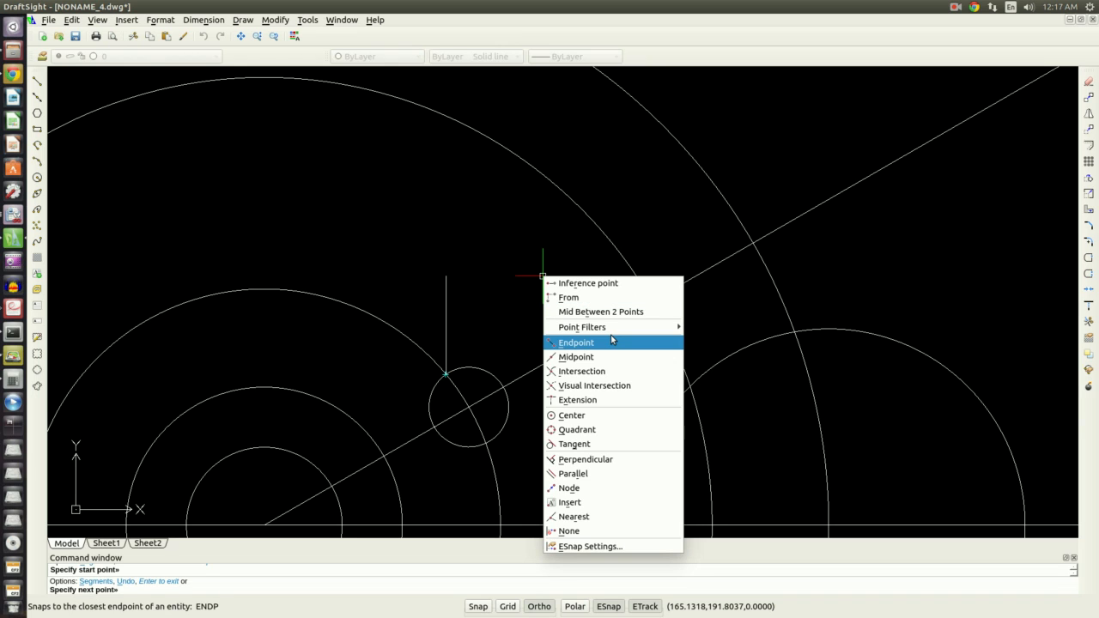
click(628, 477)
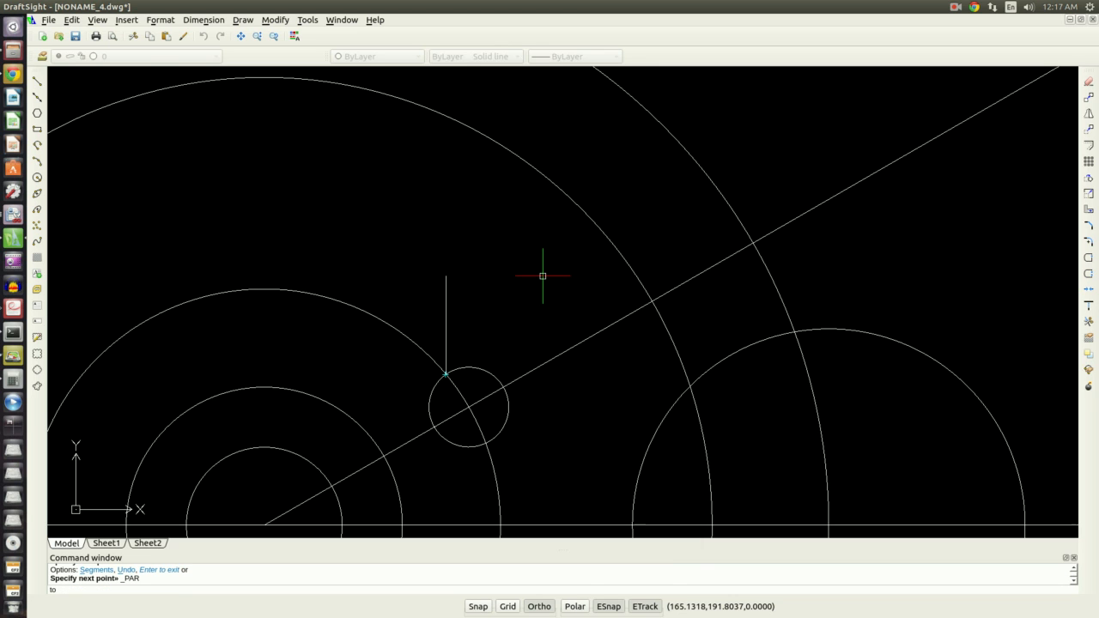
scroll(626, 478, up, 3)
scroll(612, 456, down, 7)
scroll(698, 435, up, 2)
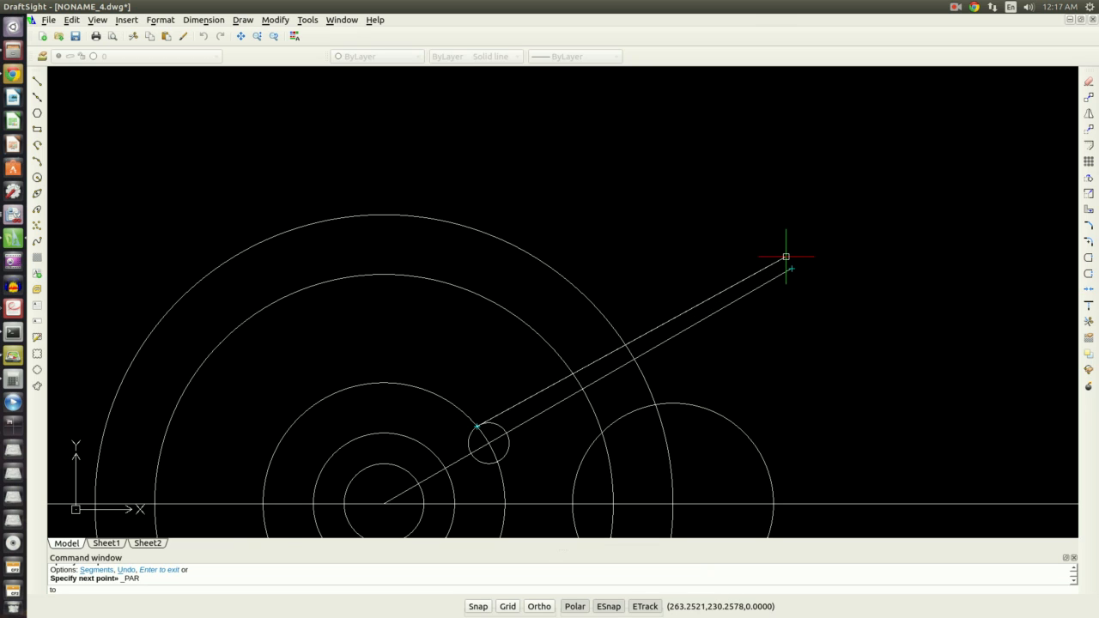
click(776, 252)
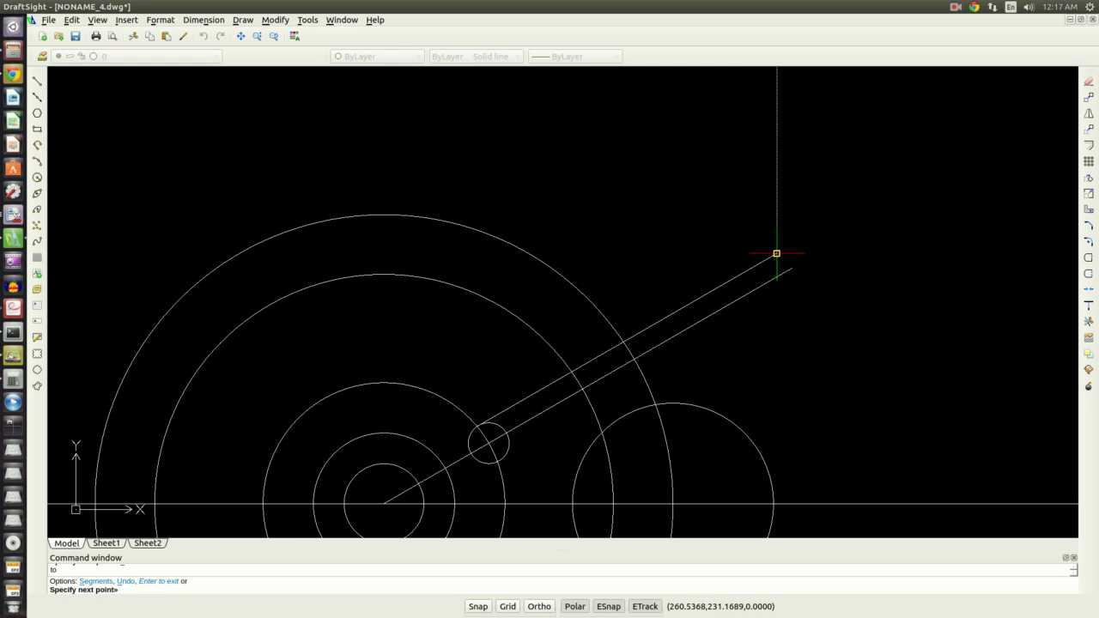
key(Escape)
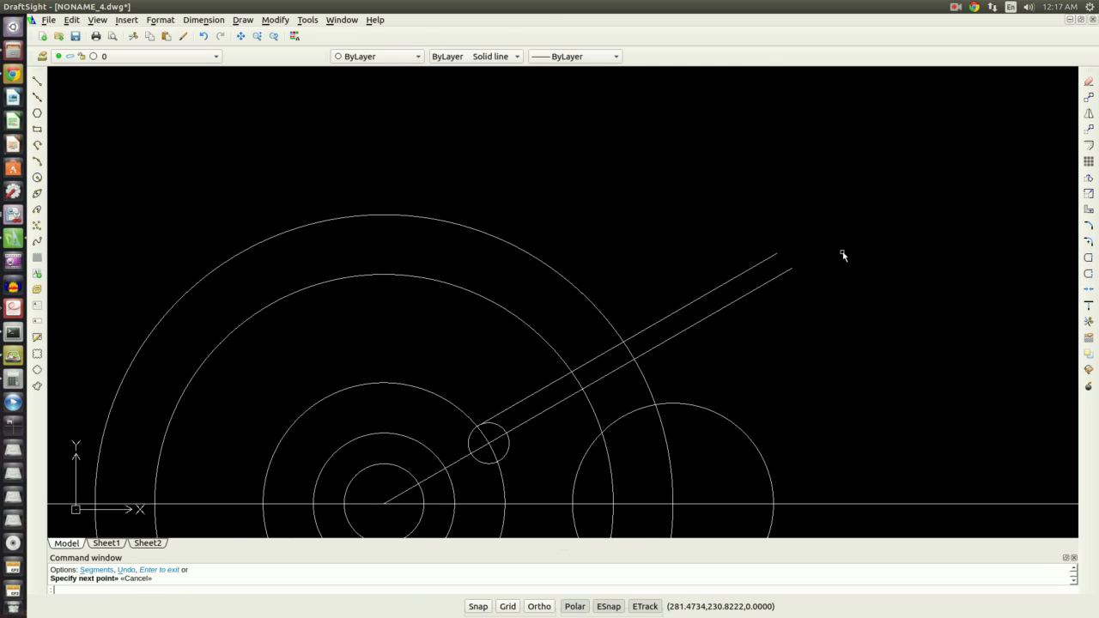
Draw a second line from the bottom of the small circle parallel to the angled line
right_click(547, 464)
click(646, 278)
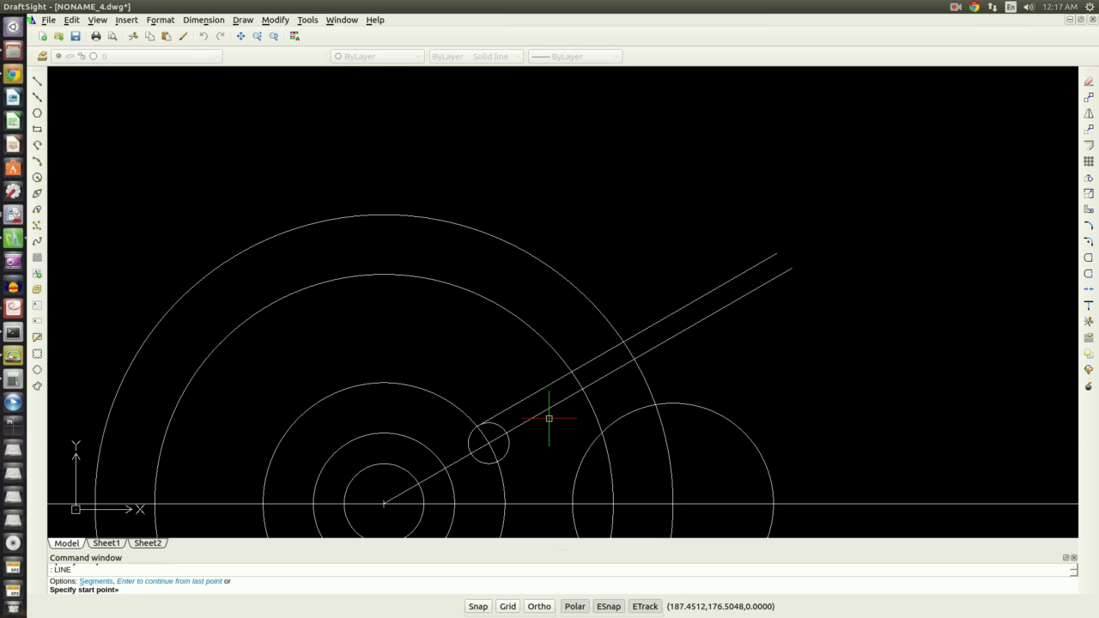
click(494, 459)
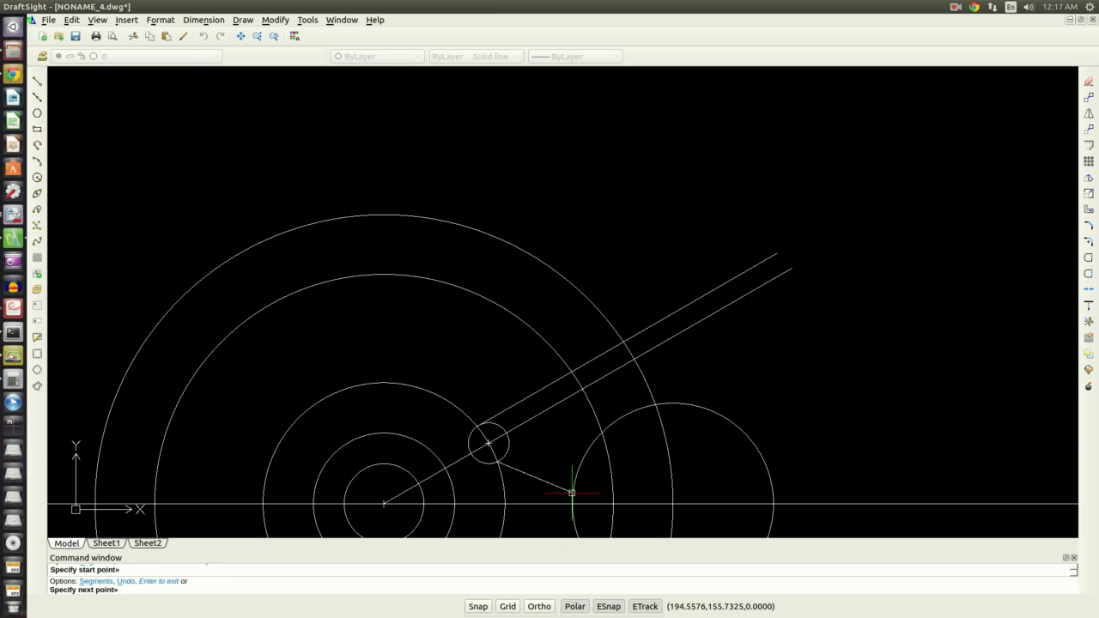
scroll(510, 483, up, 5)
scroll(503, 486, down, 1)
scroll(536, 422, down, 4)
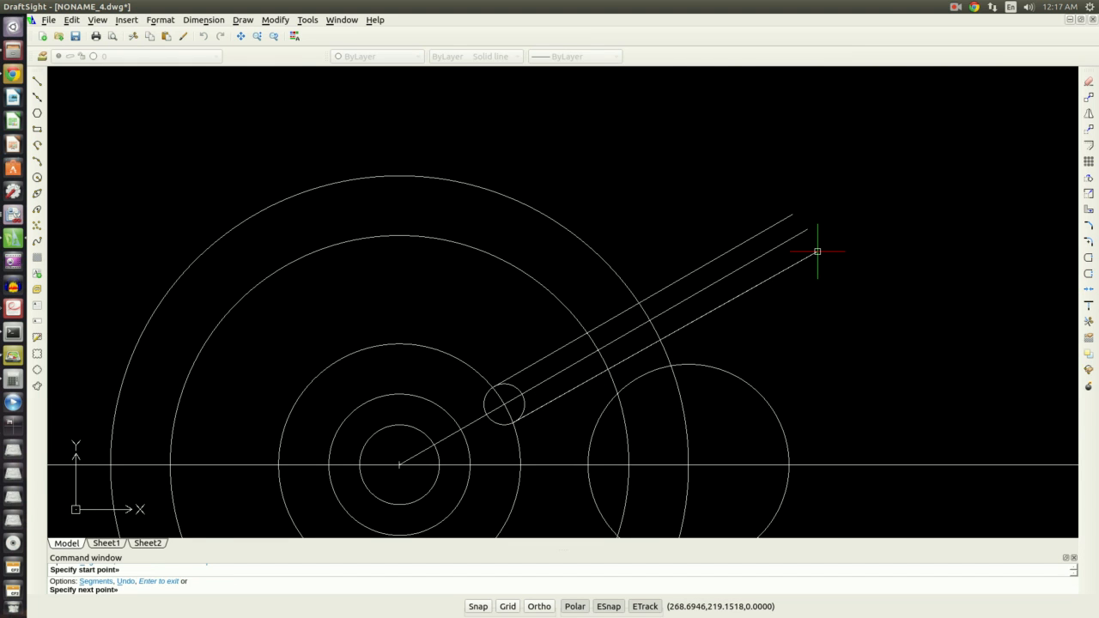
shift+right_click(810, 270)
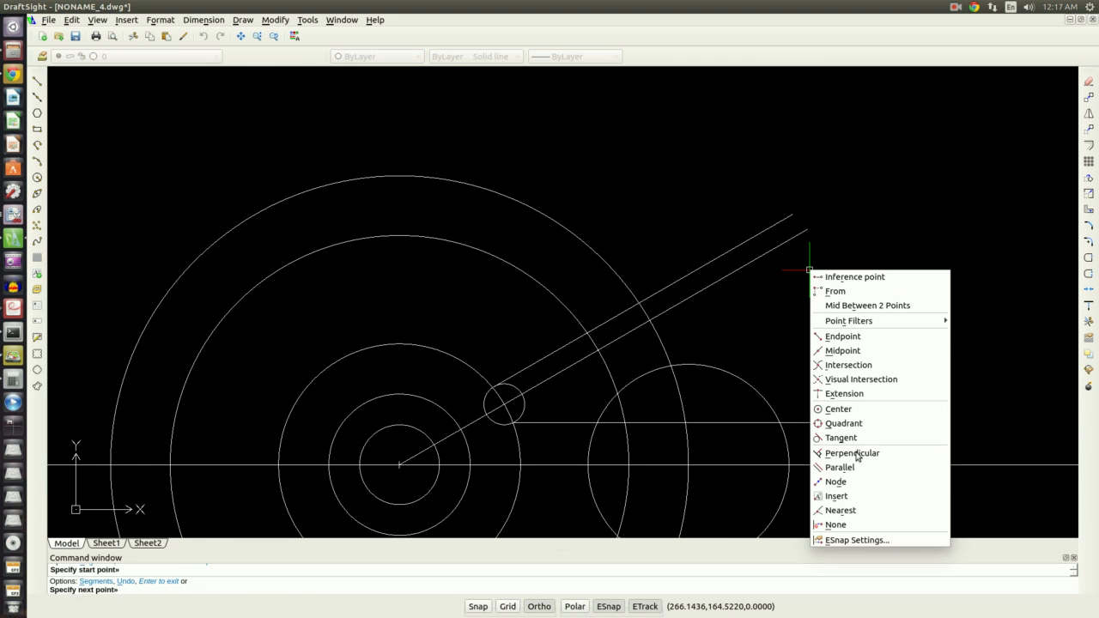
click(852, 467)
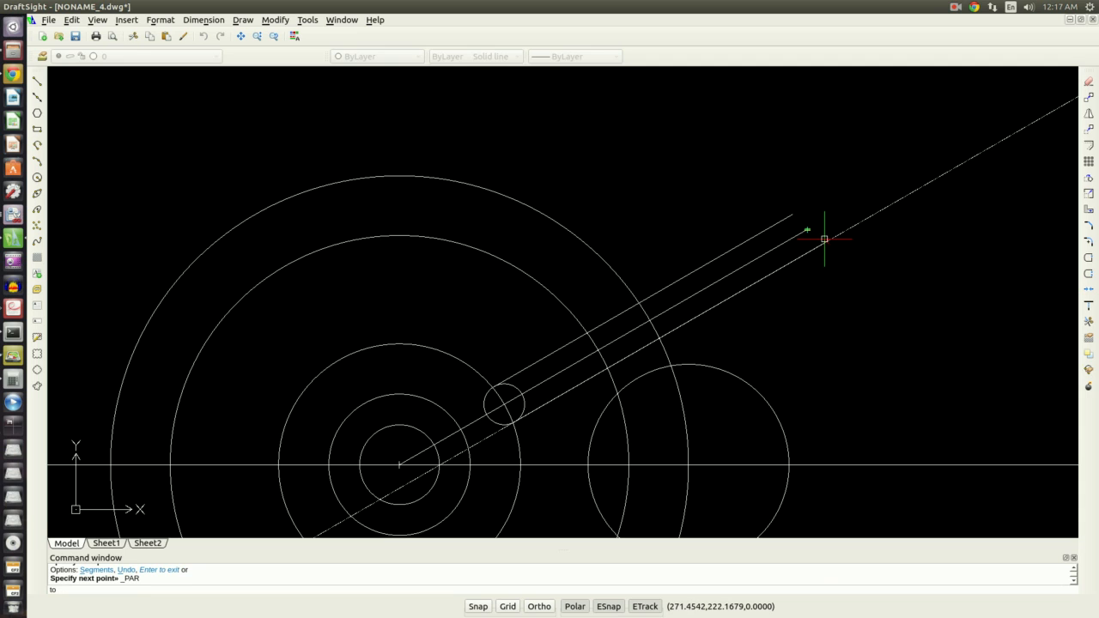
click(824, 239)
key(Escape)
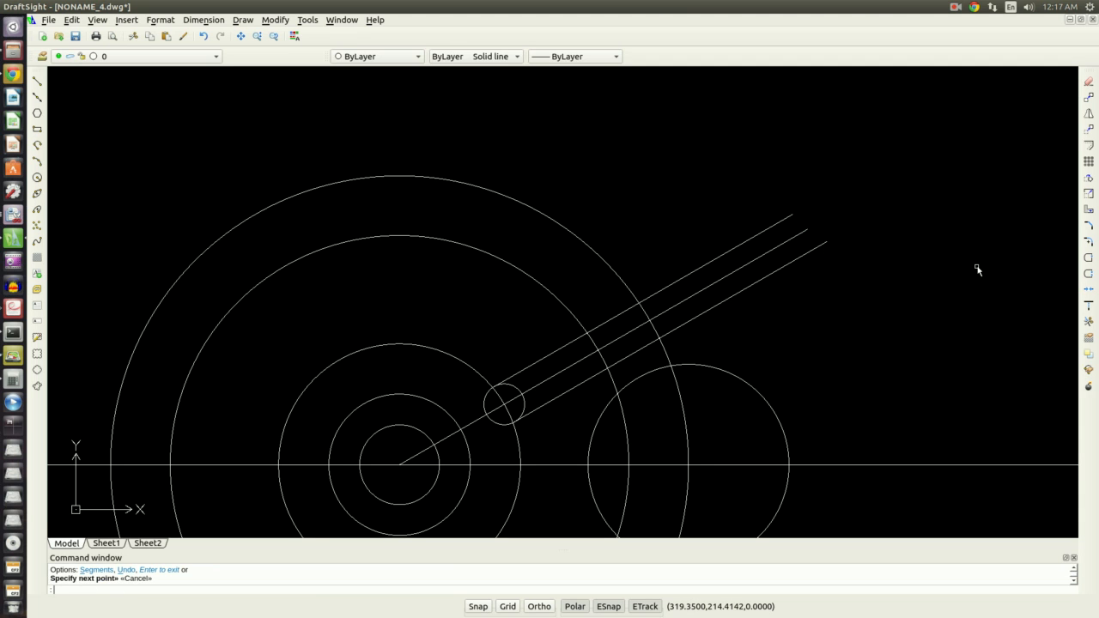
Trim the circles and parallel lines to form the slot and the R32 notch in the cam outline
scroll(919, 337, down, 3)
scroll(917, 371, up, 3)
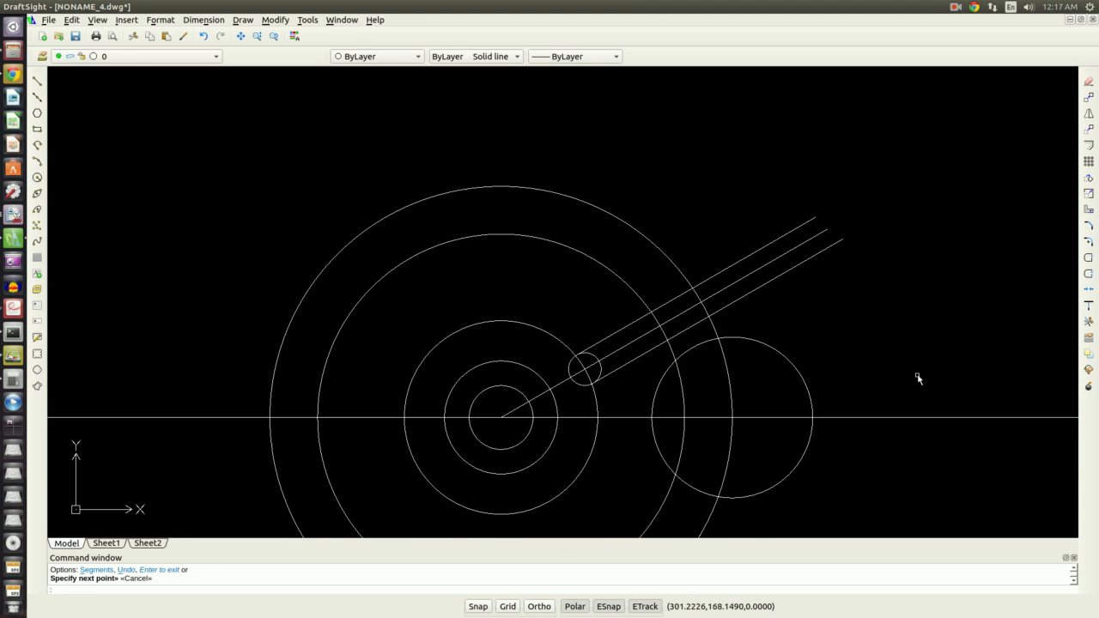
text(tr)
key(Return)
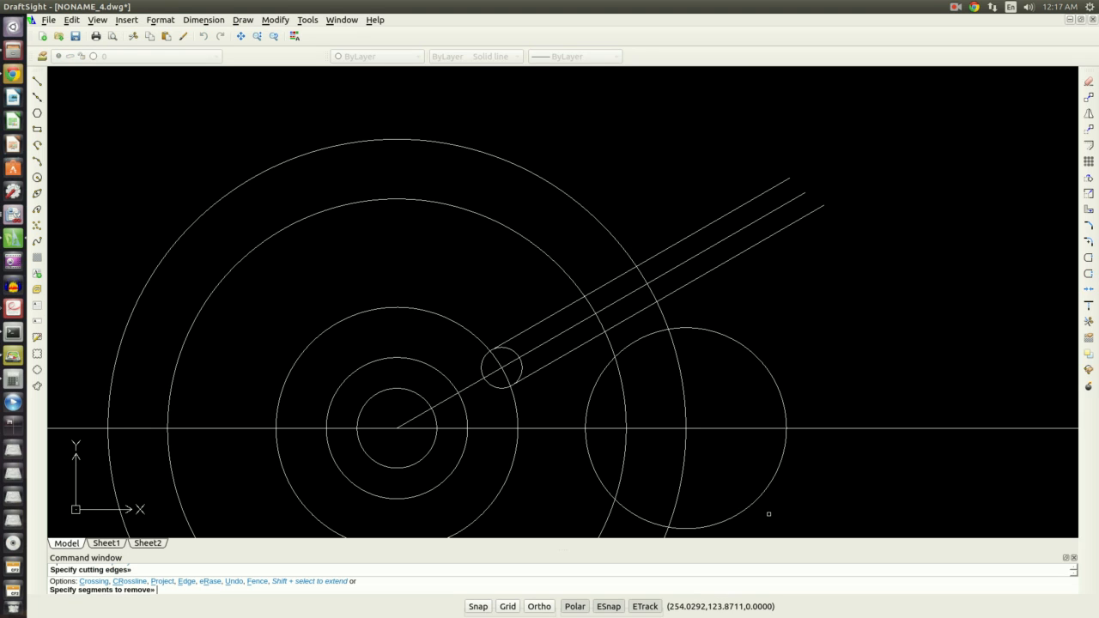
click(624, 470)
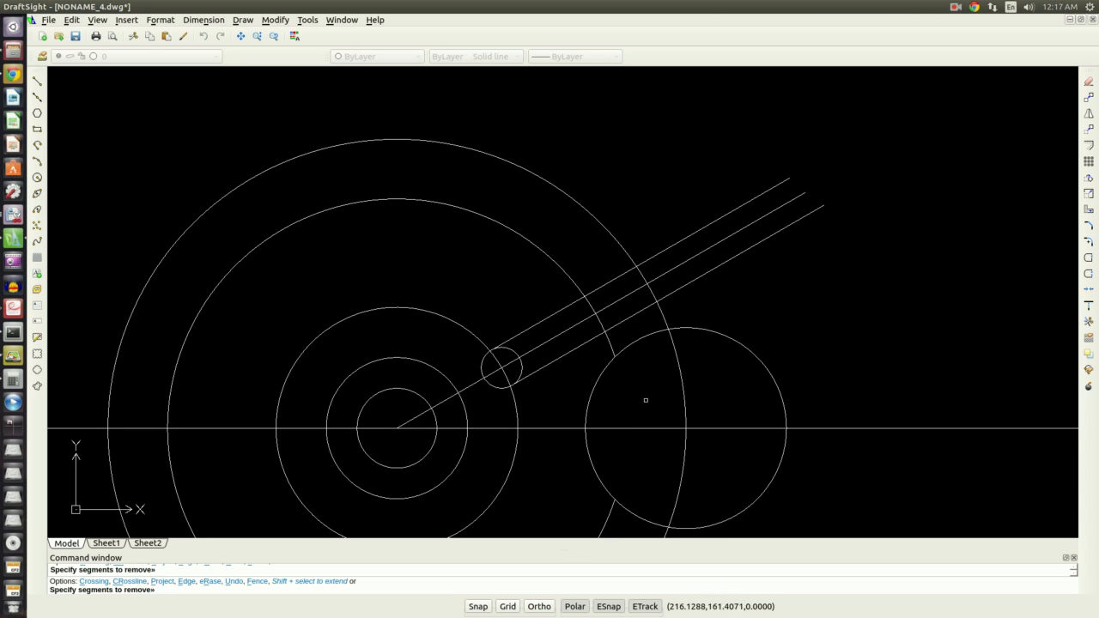
click(635, 342)
click(644, 520)
click(630, 315)
click(620, 299)
click(607, 286)
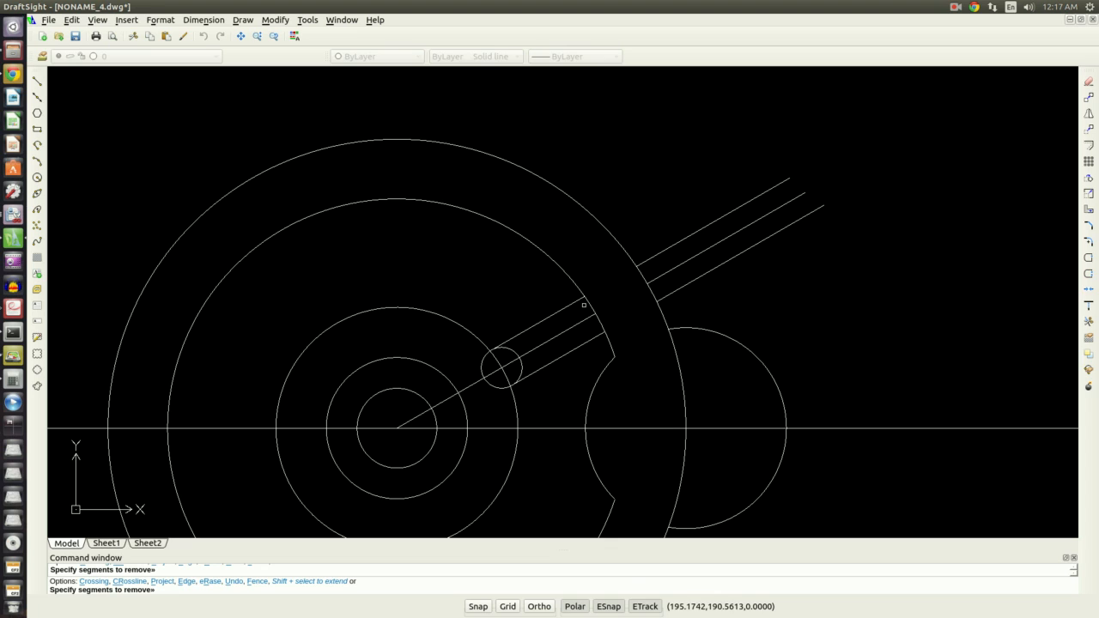
click(593, 303)
click(529, 355)
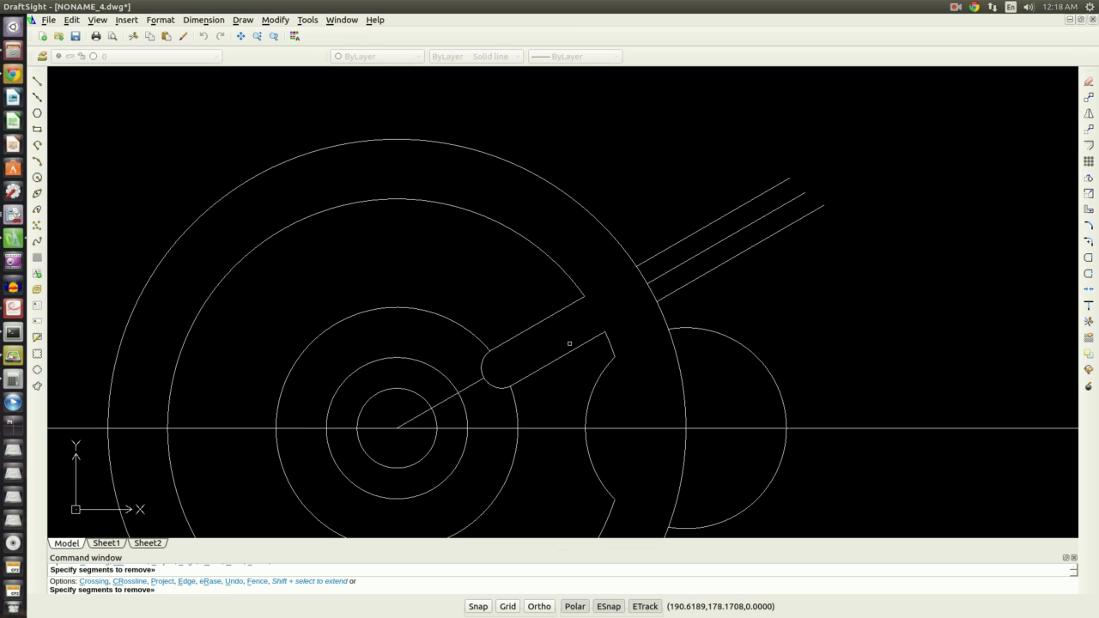
key(Escape)
Delete the angled centerline, the leftover R32 arc outside the cam, and the horizontal centerline
scroll(639, 301, down, 3)
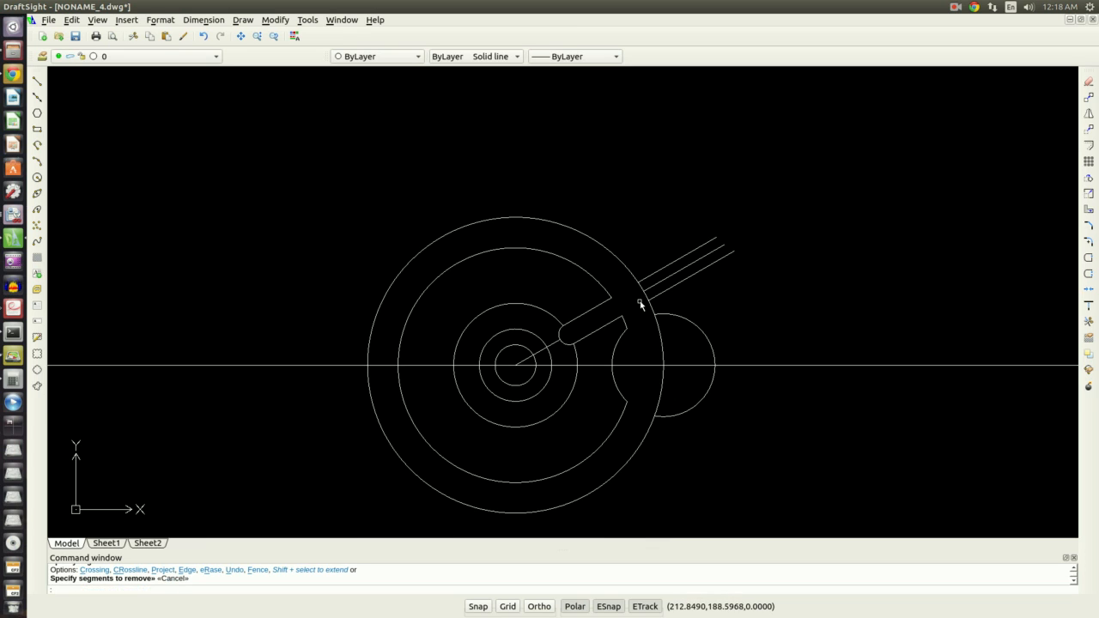
scroll(721, 445, up, 1)
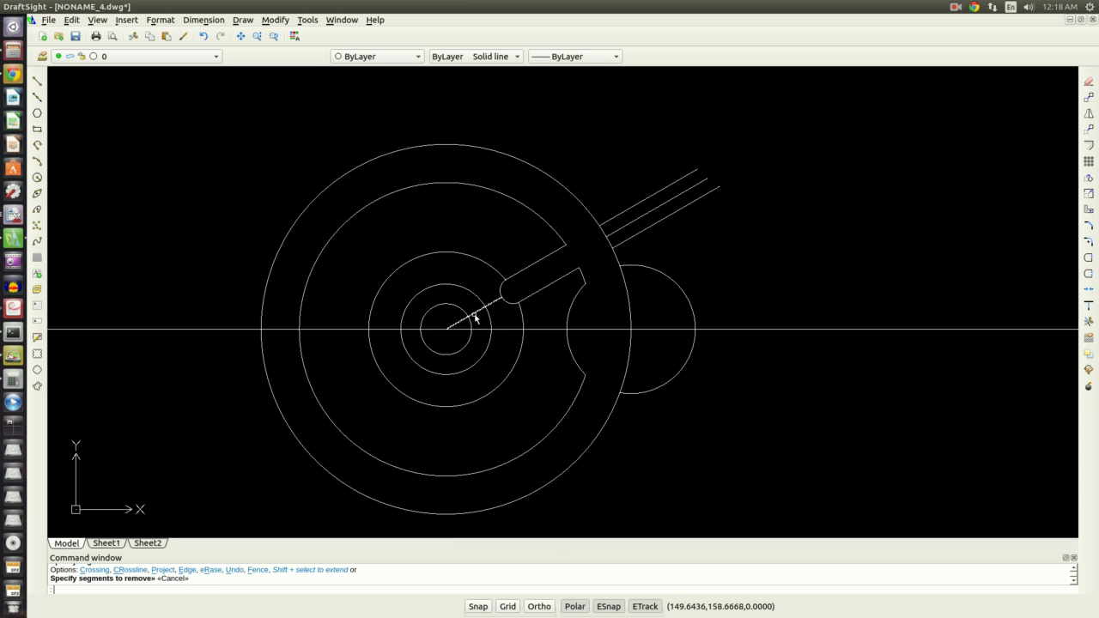
click(477, 315)
key(Delete)
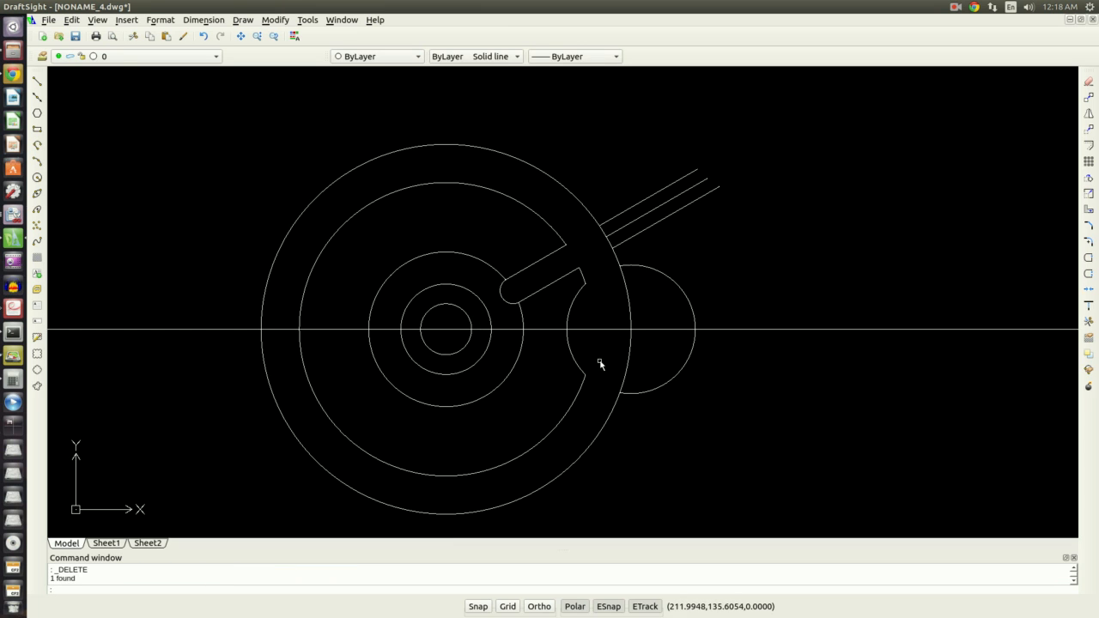
click(638, 392)
click(638, 393)
click(643, 393)
click(639, 388)
key(Delete)
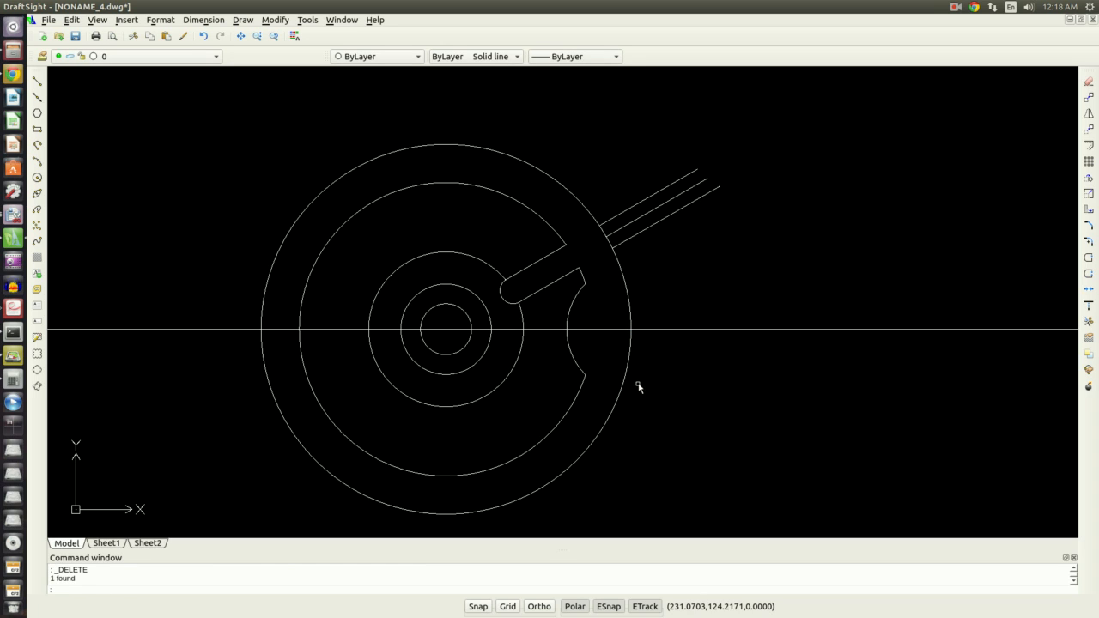
click(731, 341)
key(Delete)
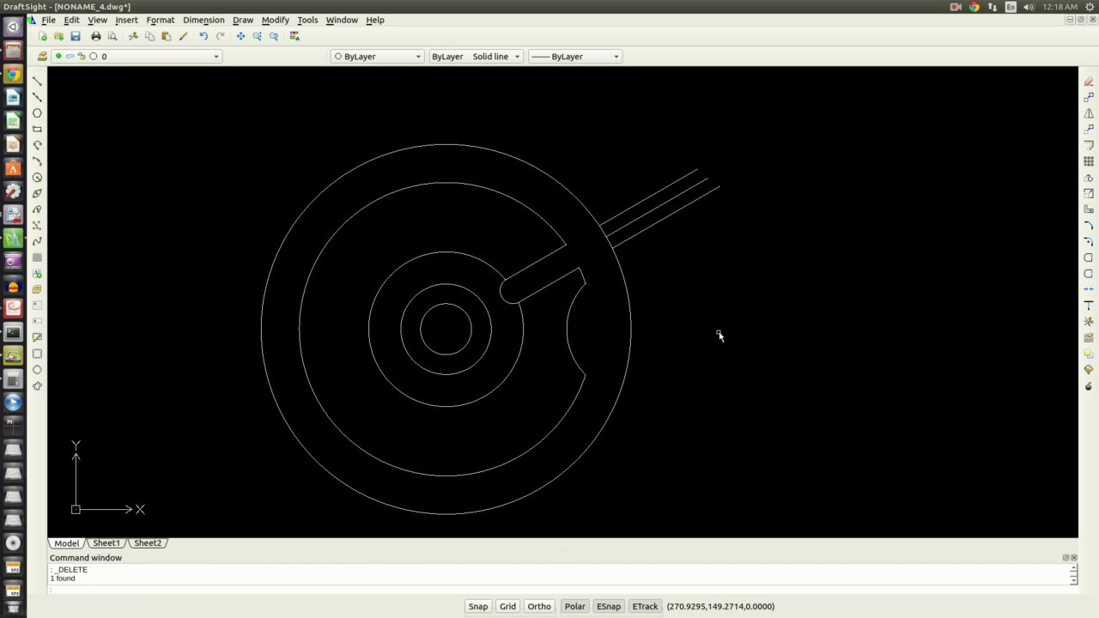
Delete the slot lines outside the cam and the Ø77 circle
click(676, 220)
click(636, 170)
key(Delete)
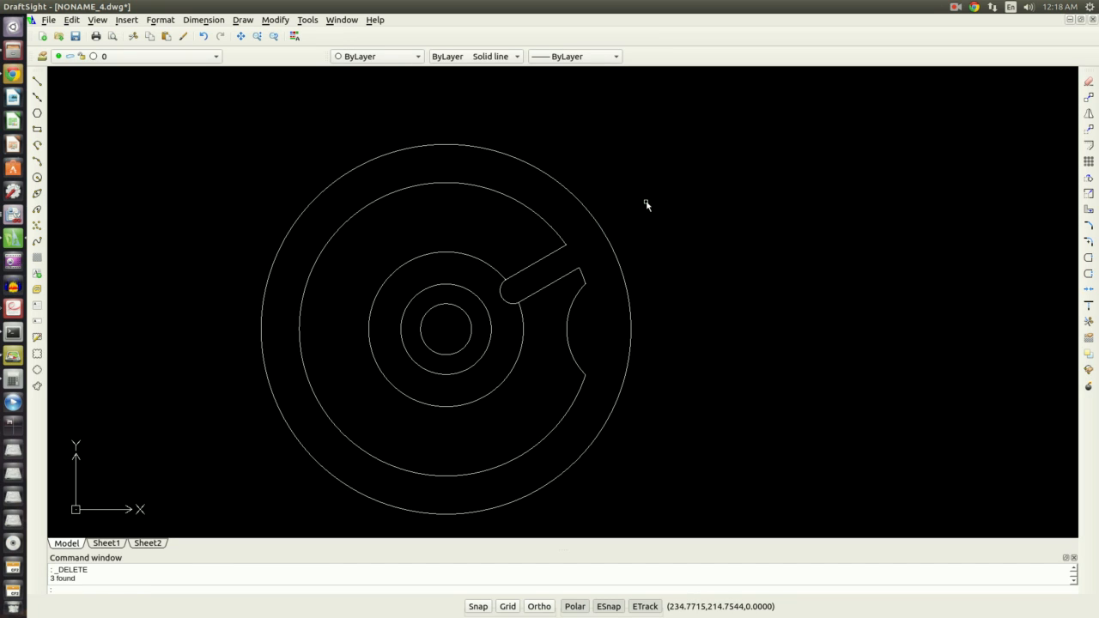
scroll(508, 371, up, 1)
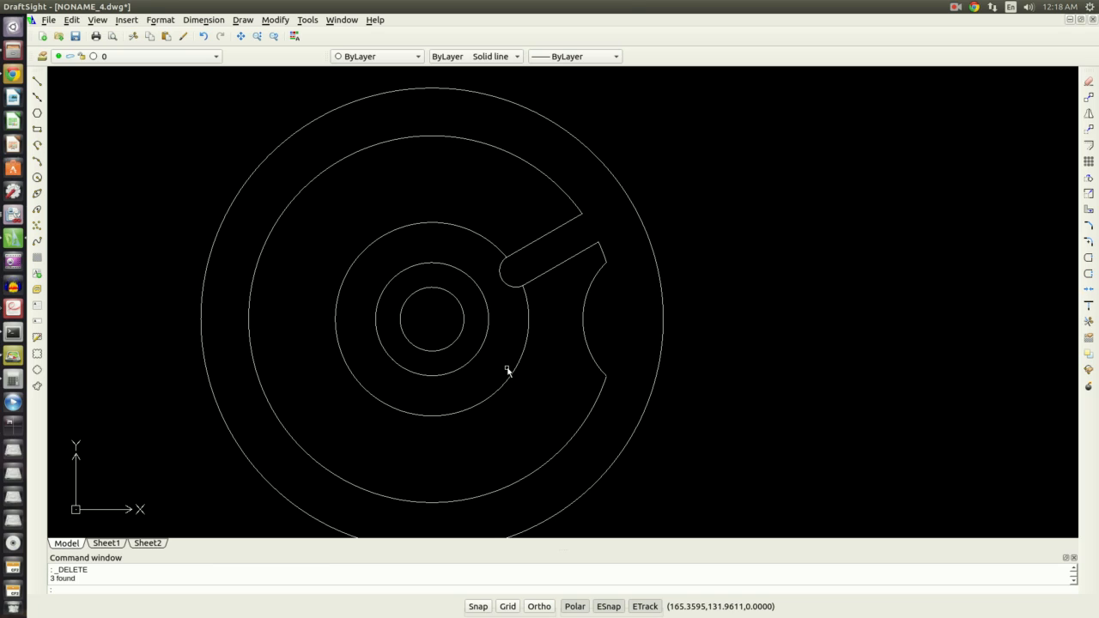
click(503, 369)
key(Delete)
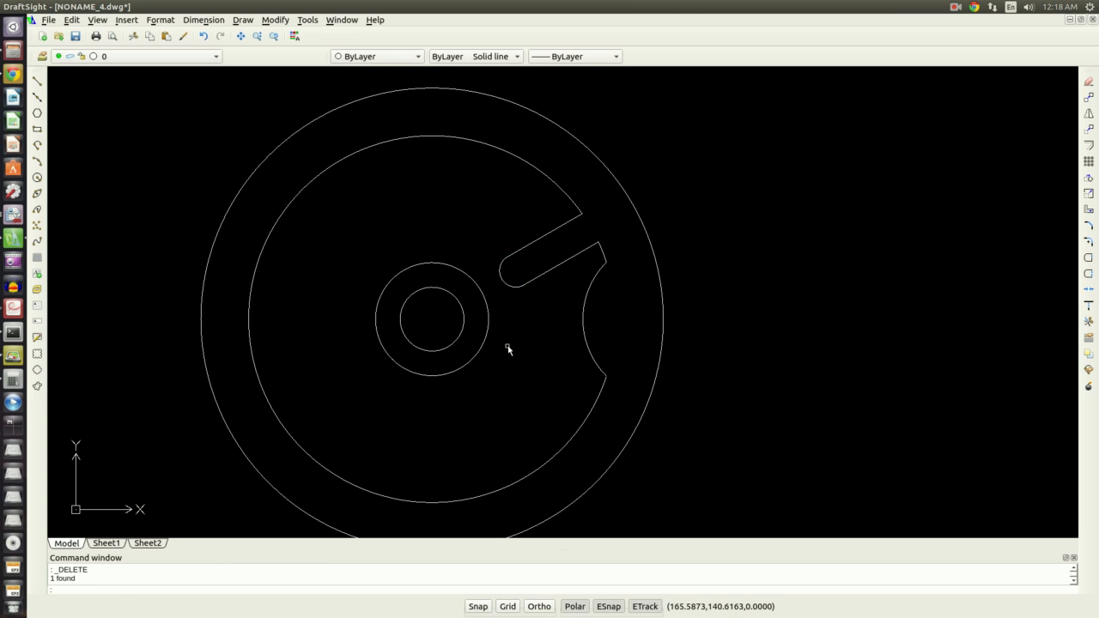
click(541, 300)
key(Escape)
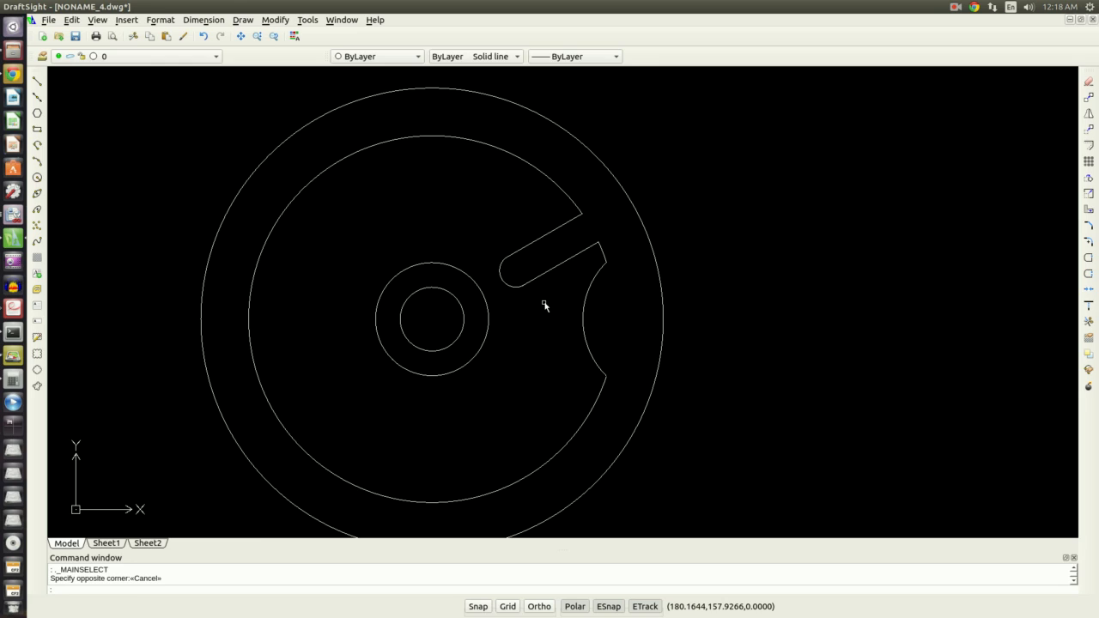
Check the Geneva cam reference drawing and return to the drawing
key(alt+Tab)
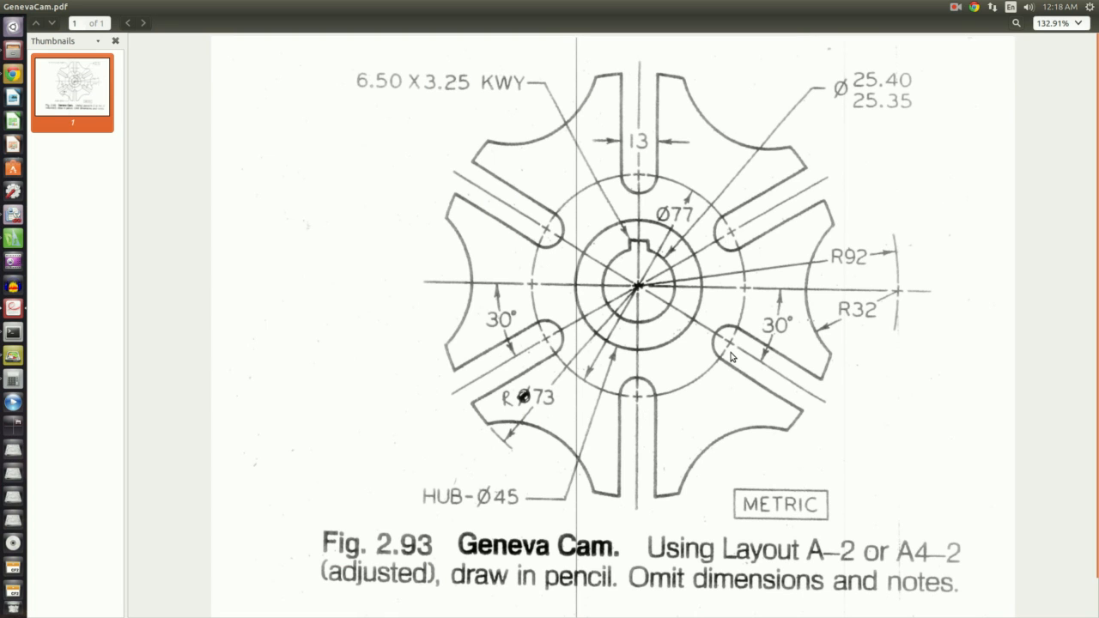
key(alt+Tab)
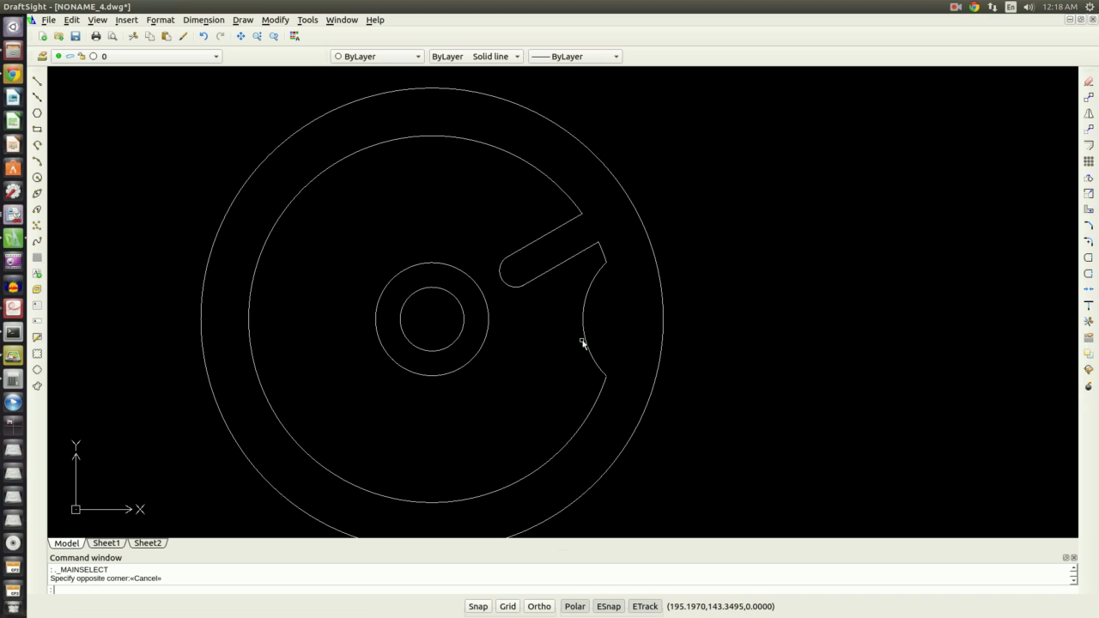
Pattern the slot and R32 notch circularly about the cam center, 6 copies at 60° apart
click(582, 337)
click(600, 246)
click(566, 260)
click(502, 279)
click(522, 249)
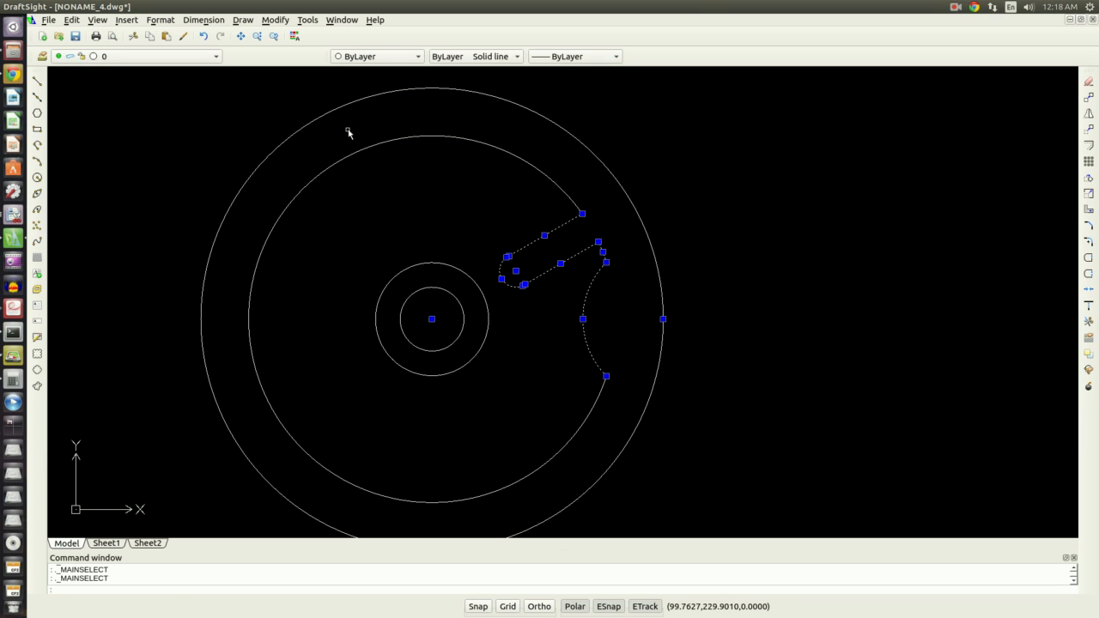
click(275, 20)
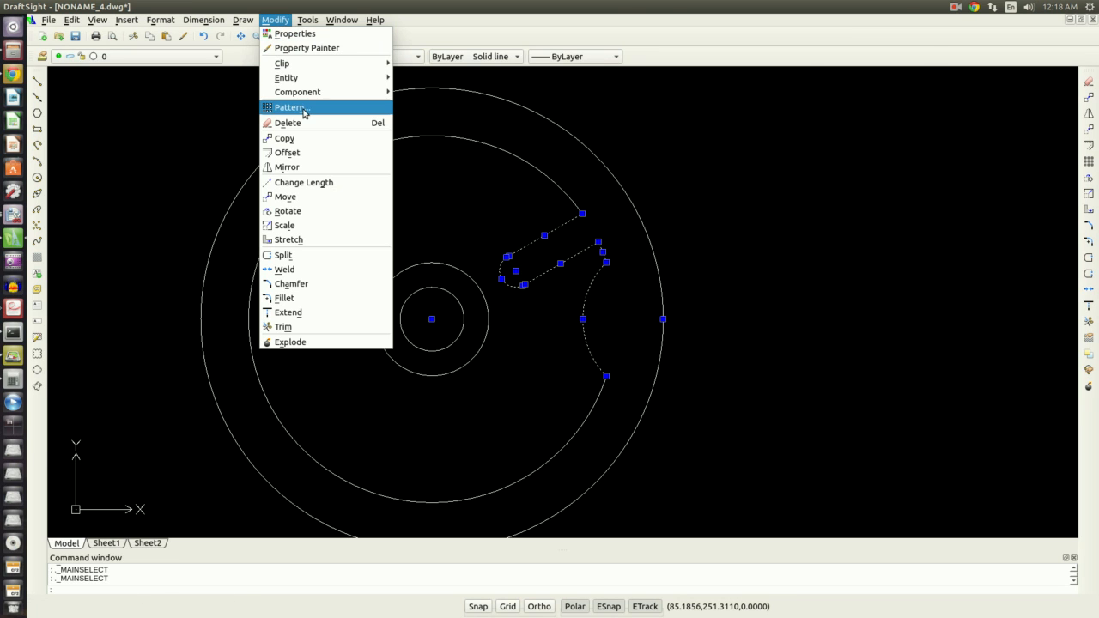
click(302, 107)
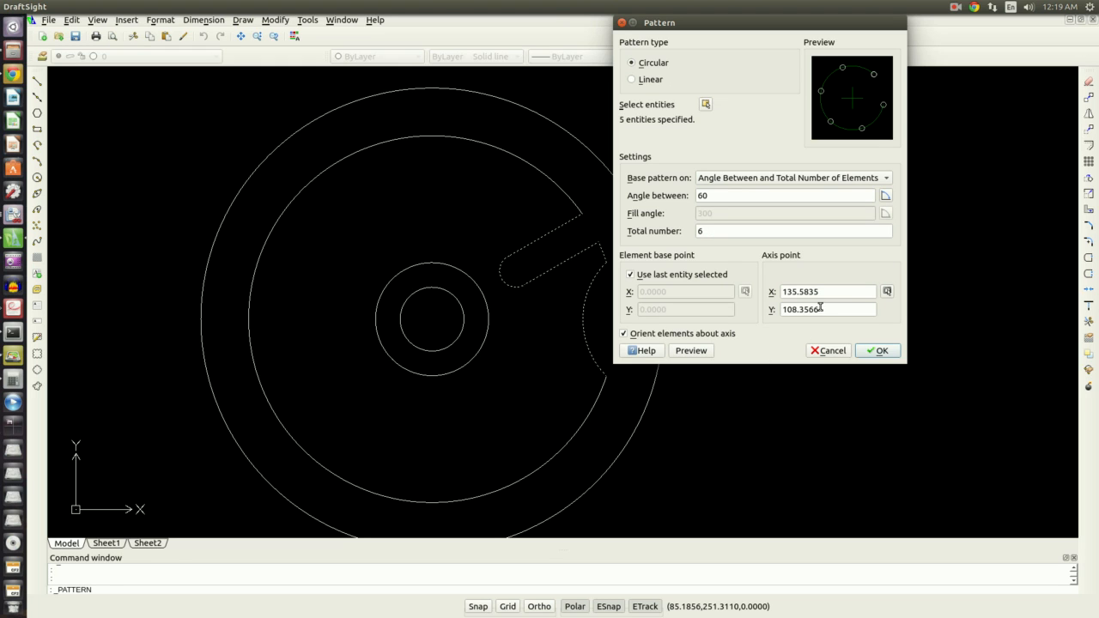
click(887, 292)
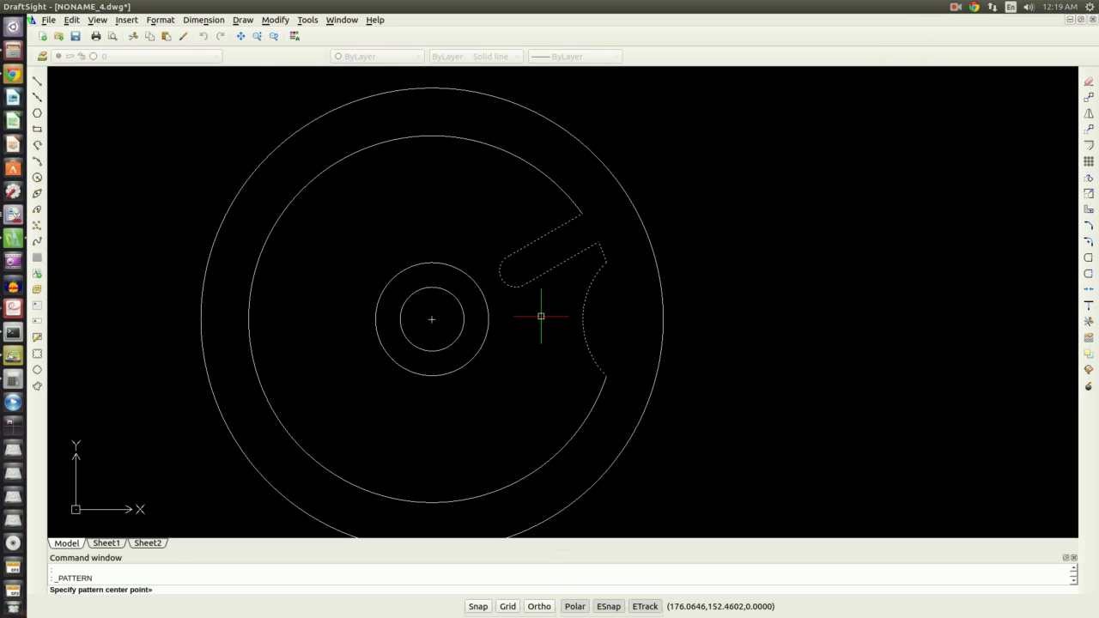
click(432, 318)
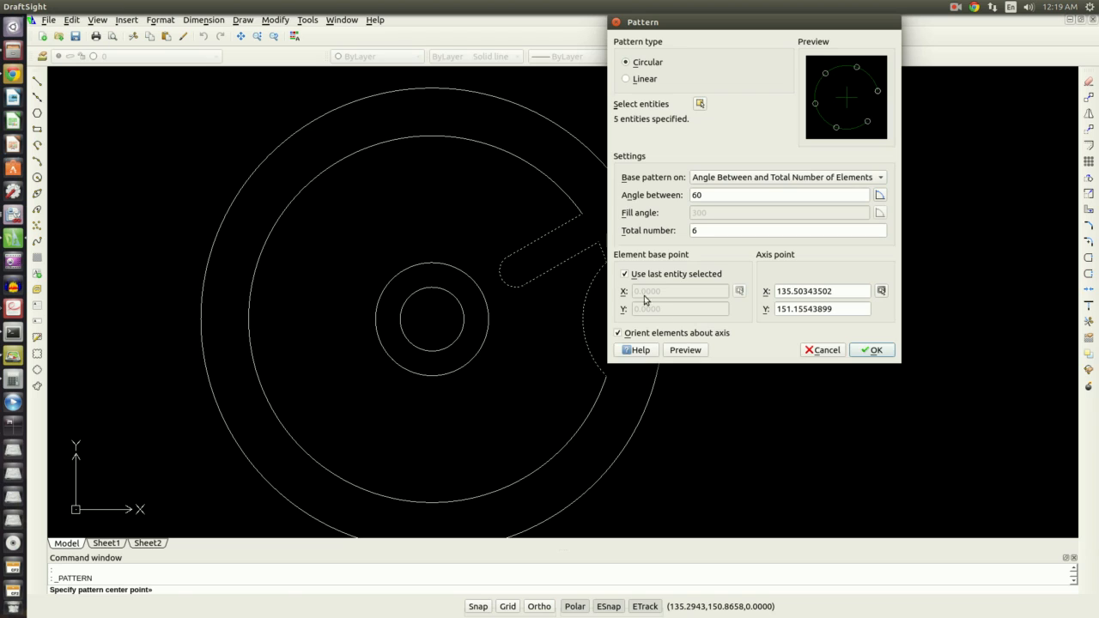
click(685, 349)
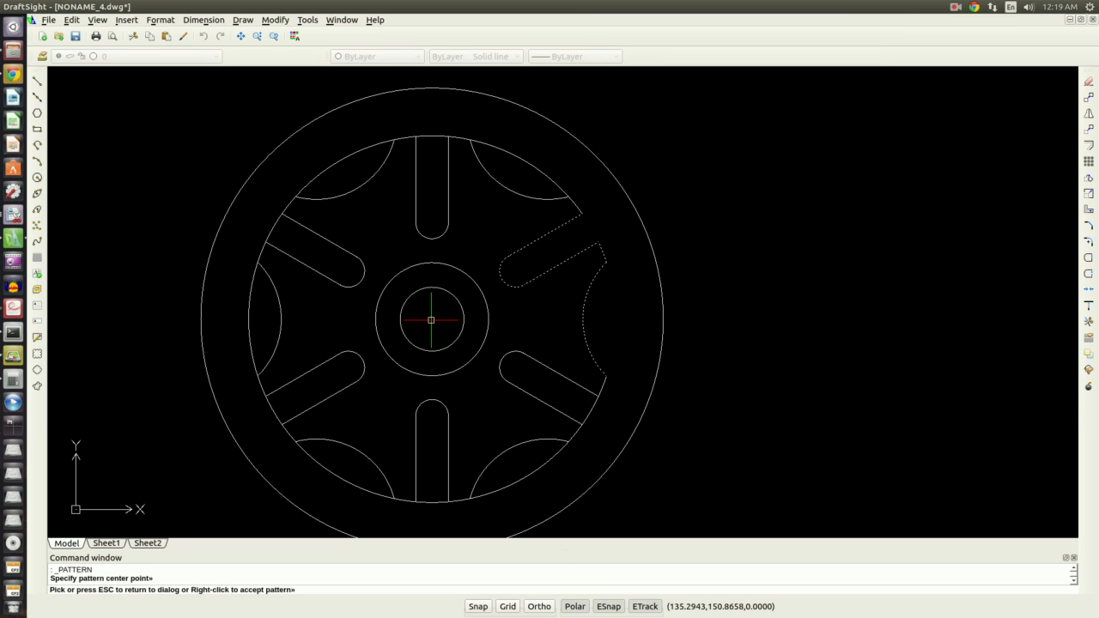
right_click(431, 319)
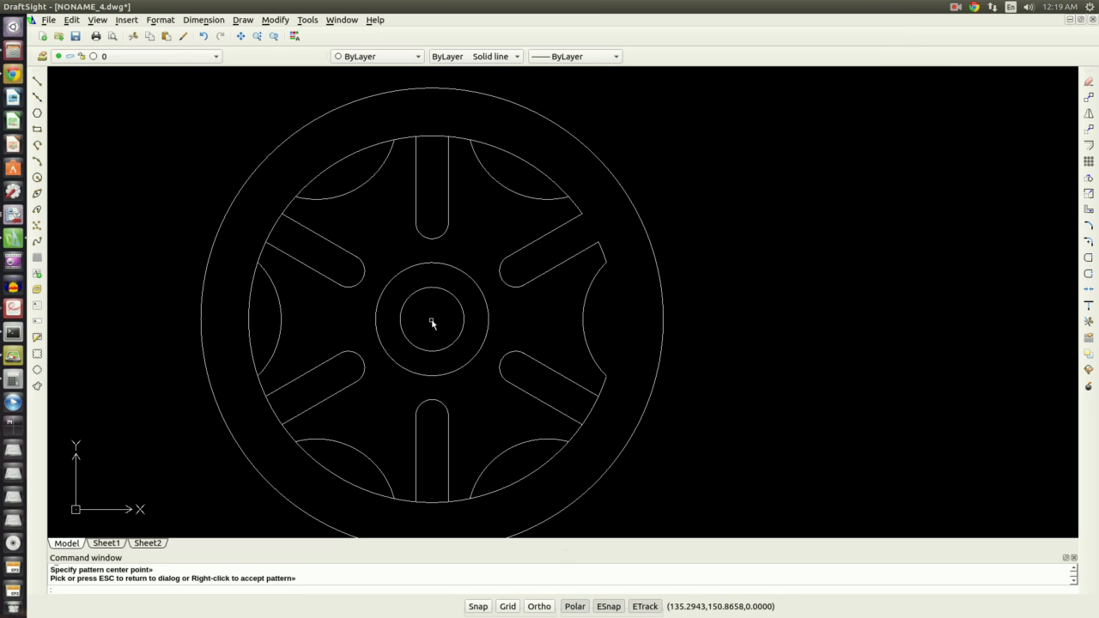
Delete the large inner circle and the short leftover segments at the corners of each notch
click(527, 478)
key(Delete)
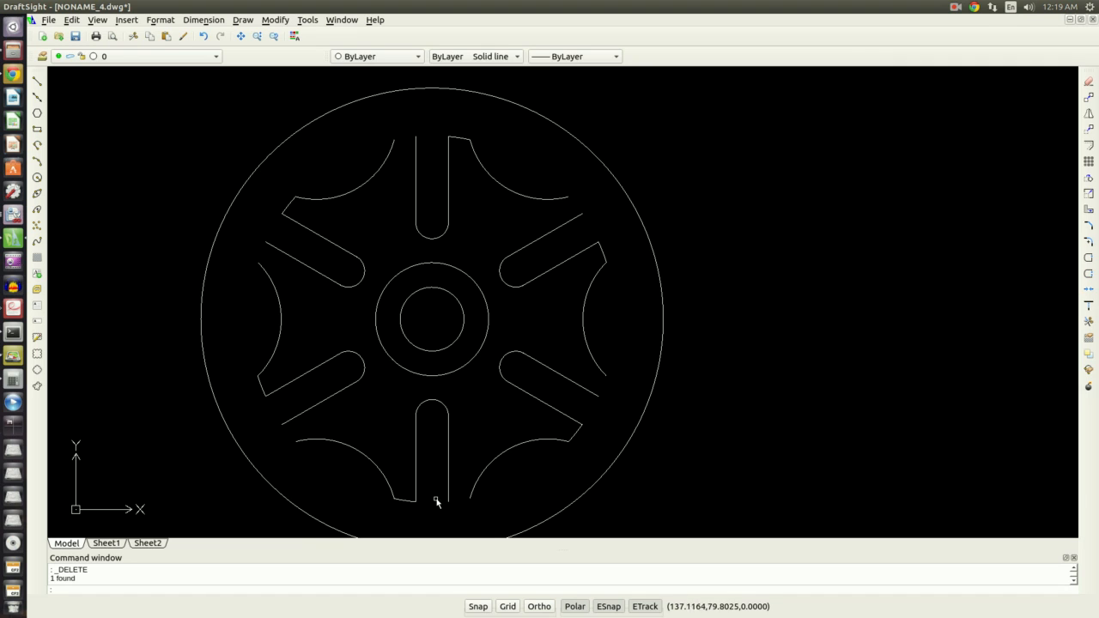
click(601, 254)
click(453, 143)
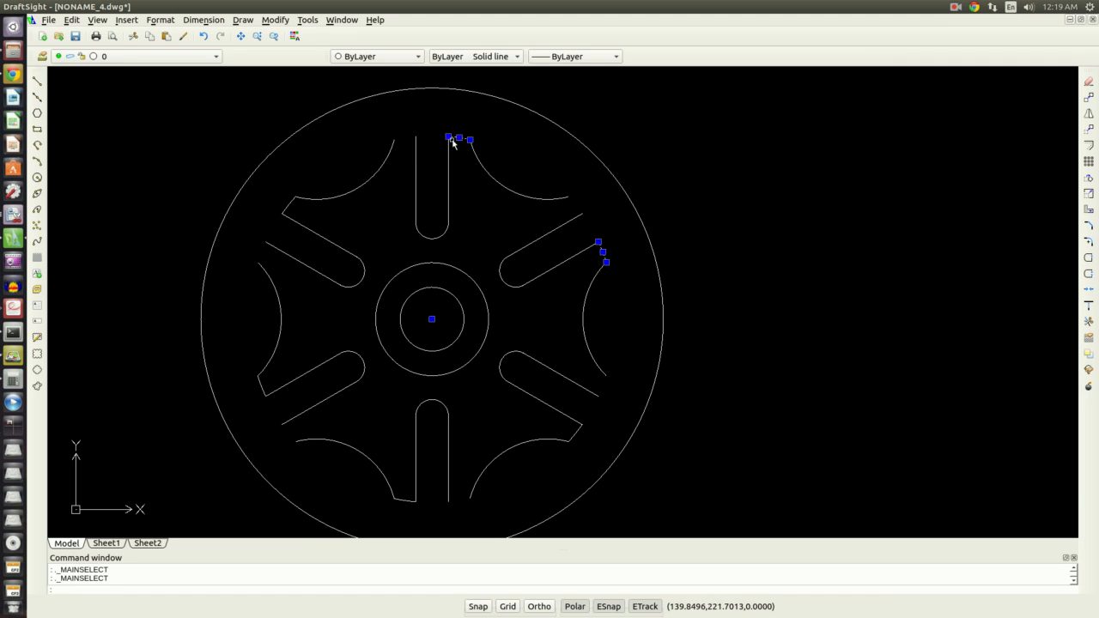
click(291, 203)
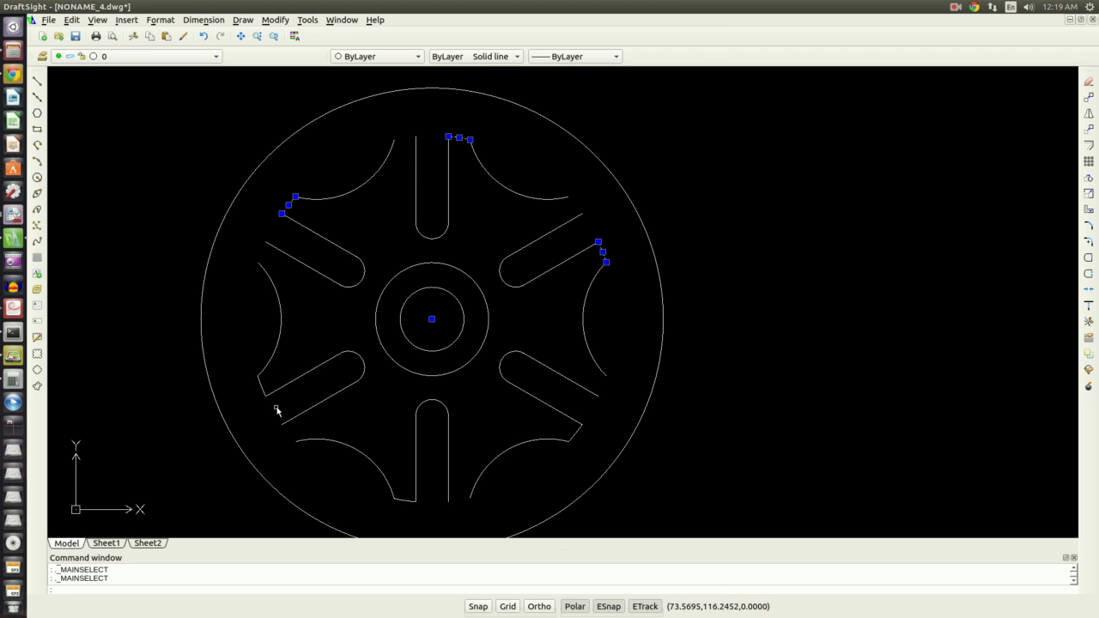
click(400, 498)
click(578, 438)
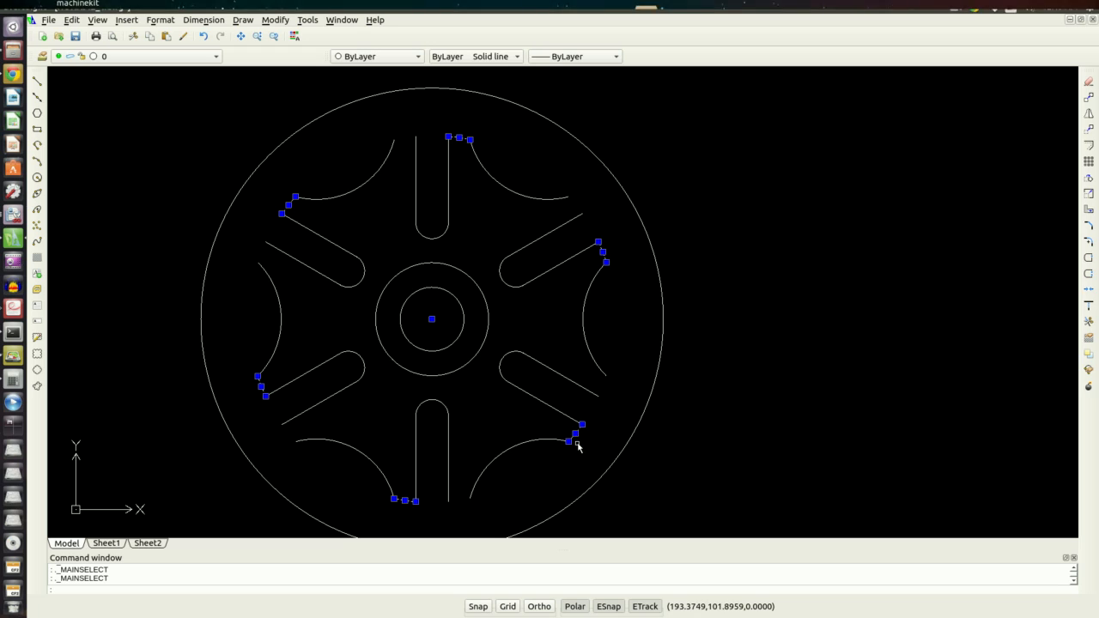
key(Delete)
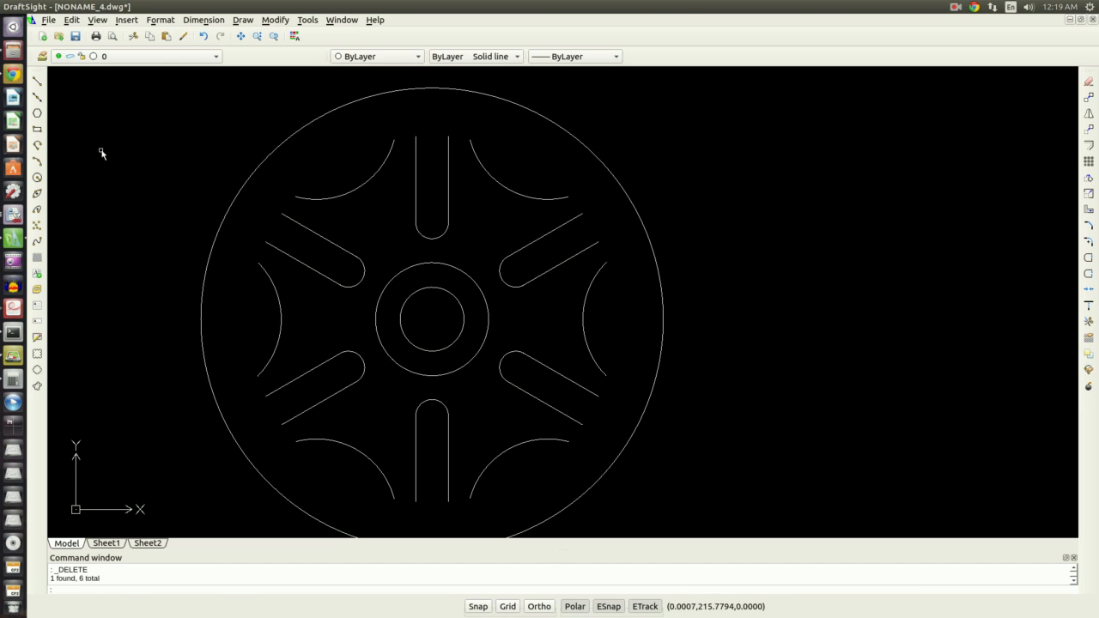
Draw a circle about the cam center through a slot corner, then delete it again
click(37, 177)
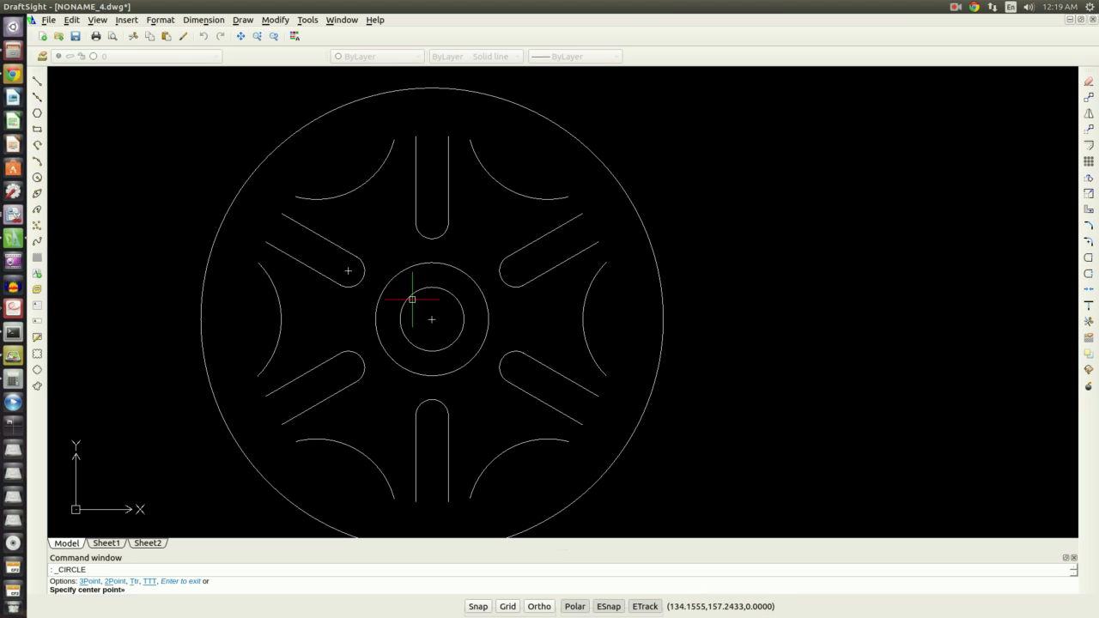
click(432, 319)
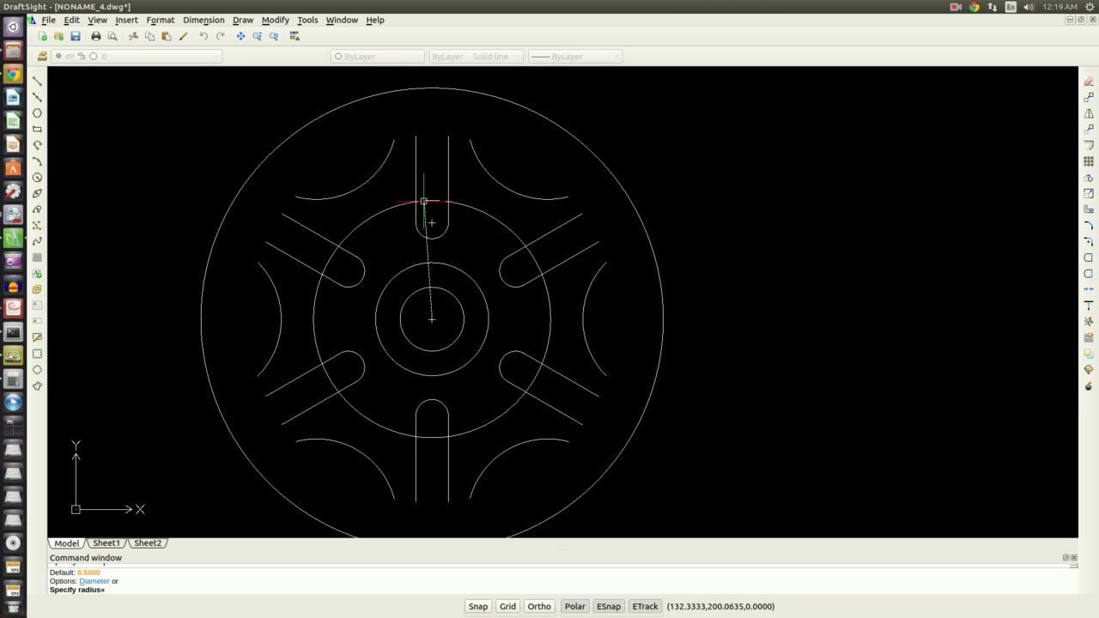
click(284, 215)
scroll(230, 266, up, 3)
scroll(289, 201, up, 2)
scroll(288, 225, down, 5)
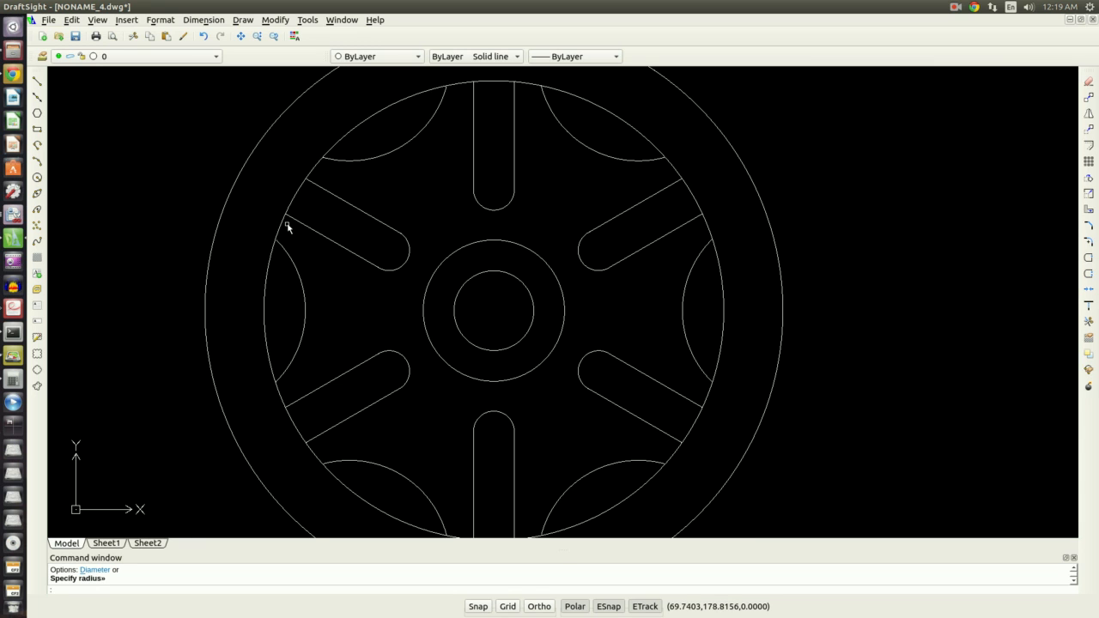
key(Escape)
click(292, 232)
click(275, 226)
key(Delete)
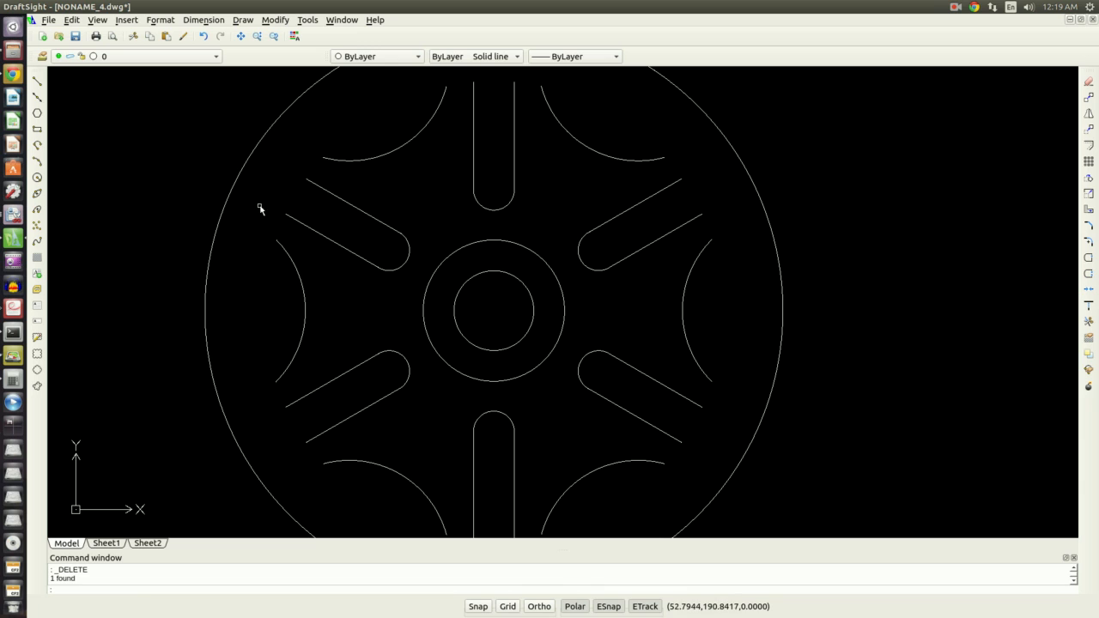
Draw a circle of radius 73 centered on the cam center
click(37, 177)
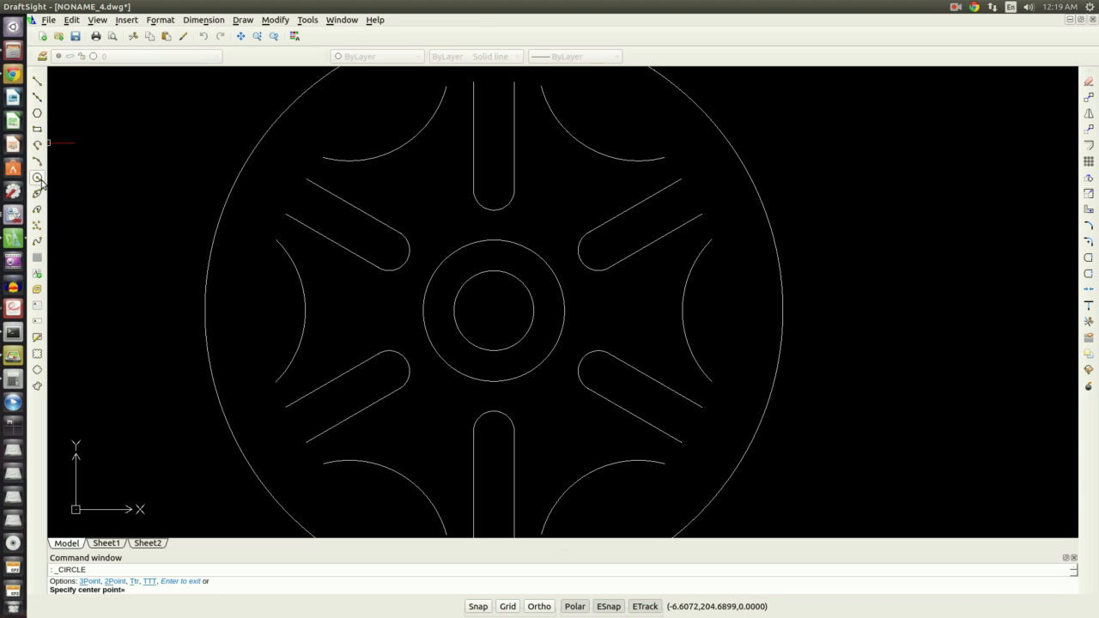
click(494, 310)
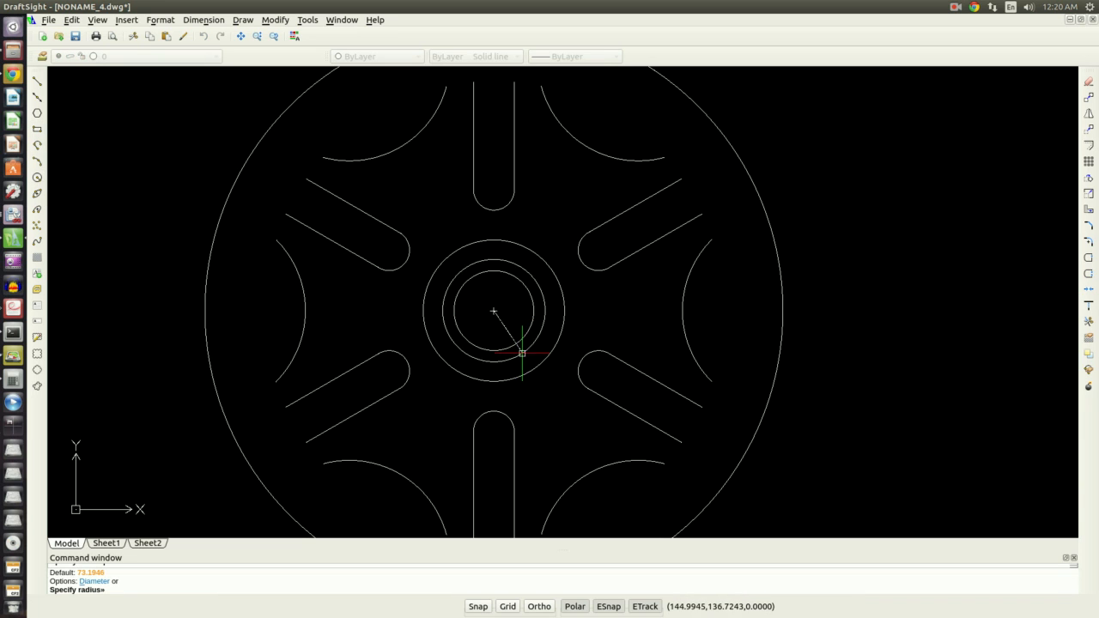
scroll(466, 412, down, 3)
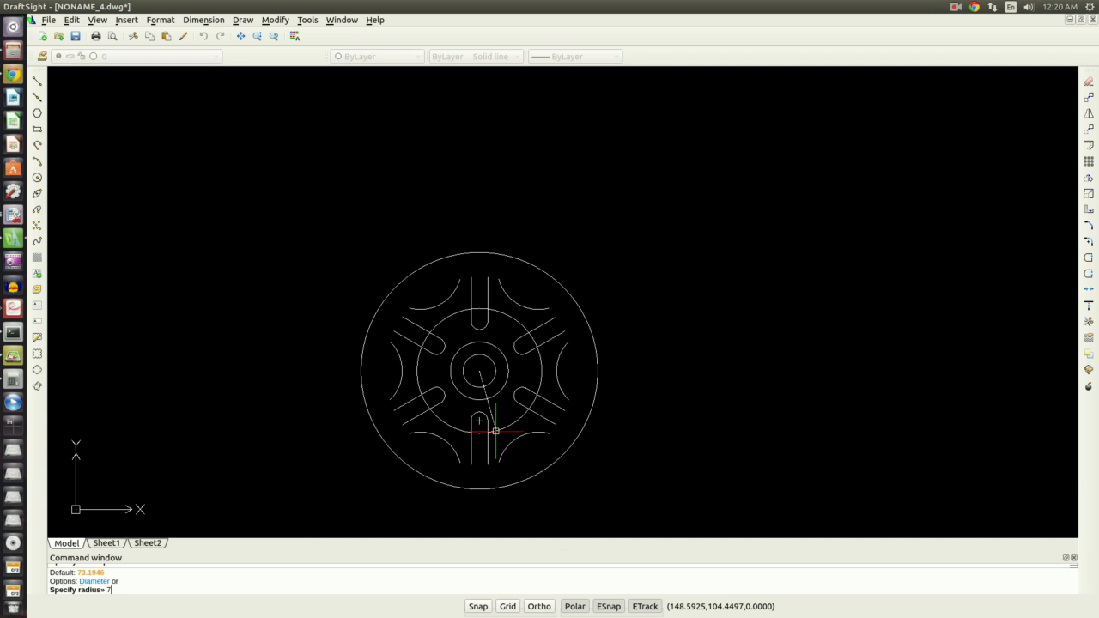
text(73)
key(Return)
scroll(368, 314, up, 10)
scroll(447, 366, down, 10)
scroll(689, 522, up, 4)
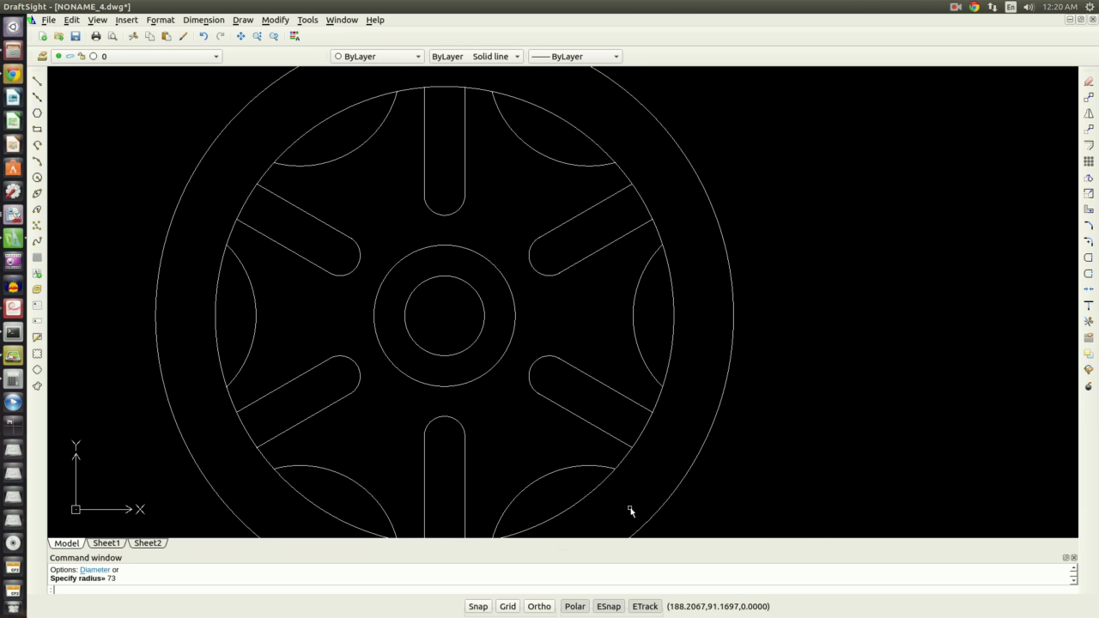
key(Escape)
key(Escape)
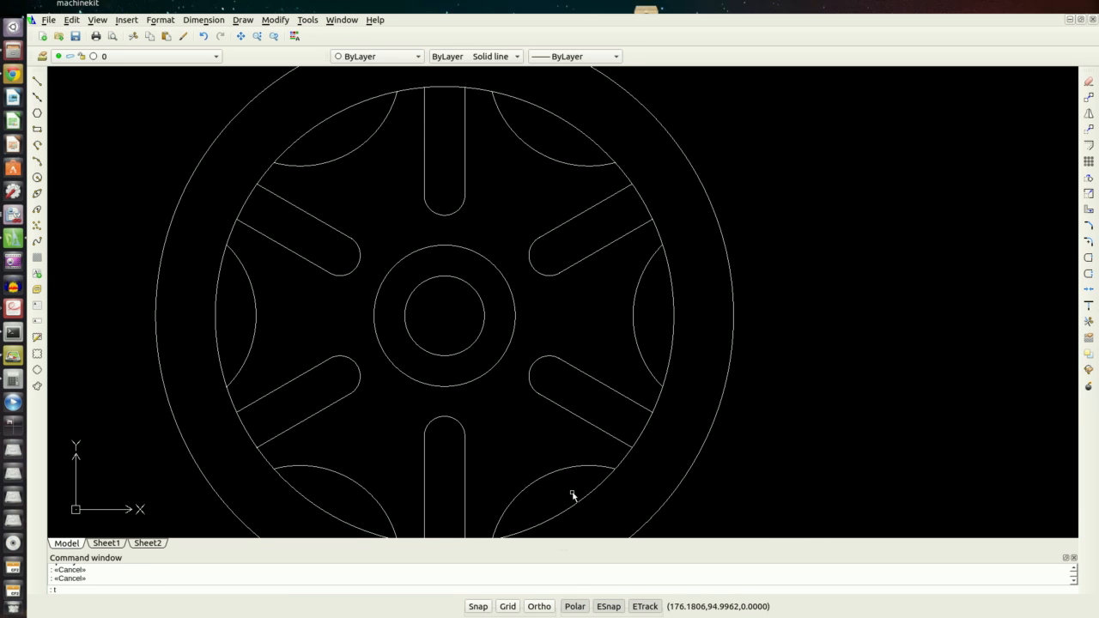
Trim the R73 circle inside the slot openings and notches, then delete the outer circle
text(tr)
key(Return)
key(Return)
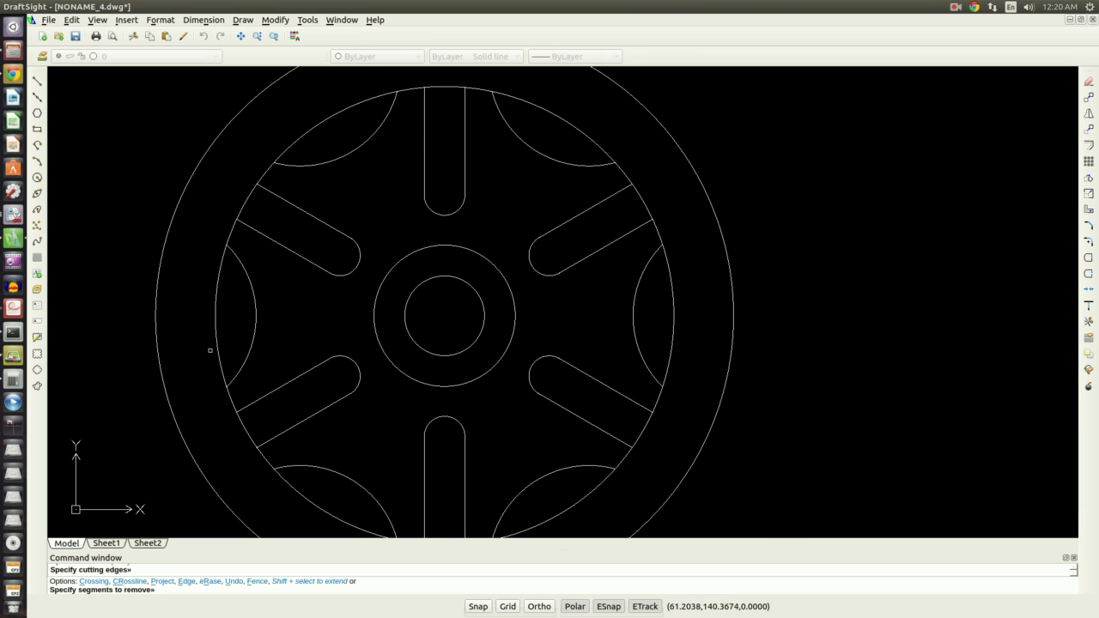
click(219, 344)
click(247, 194)
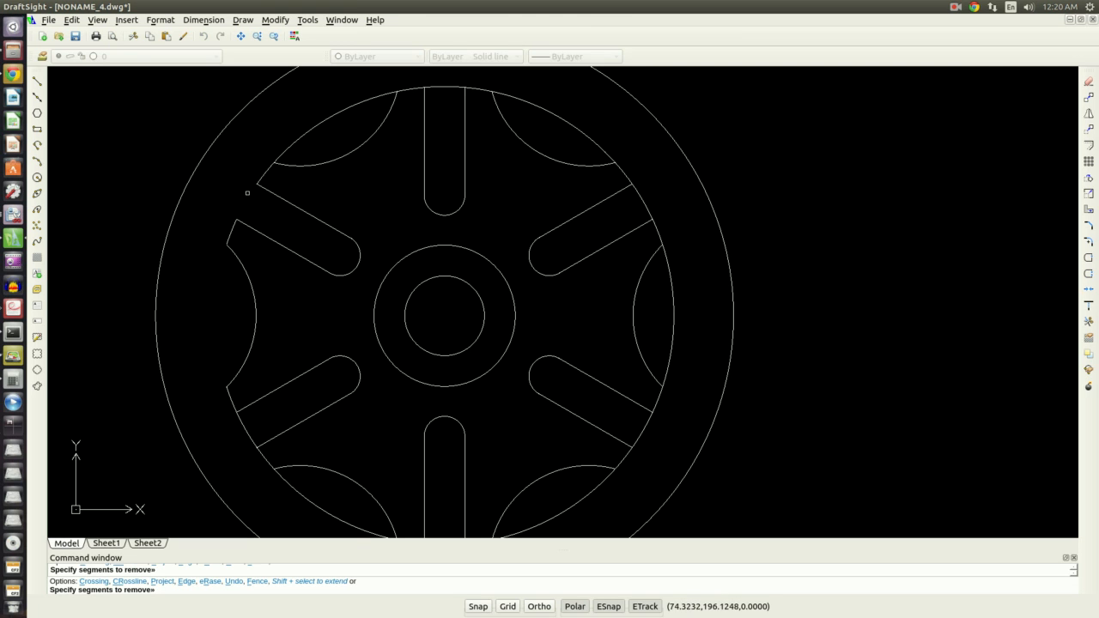
click(293, 140)
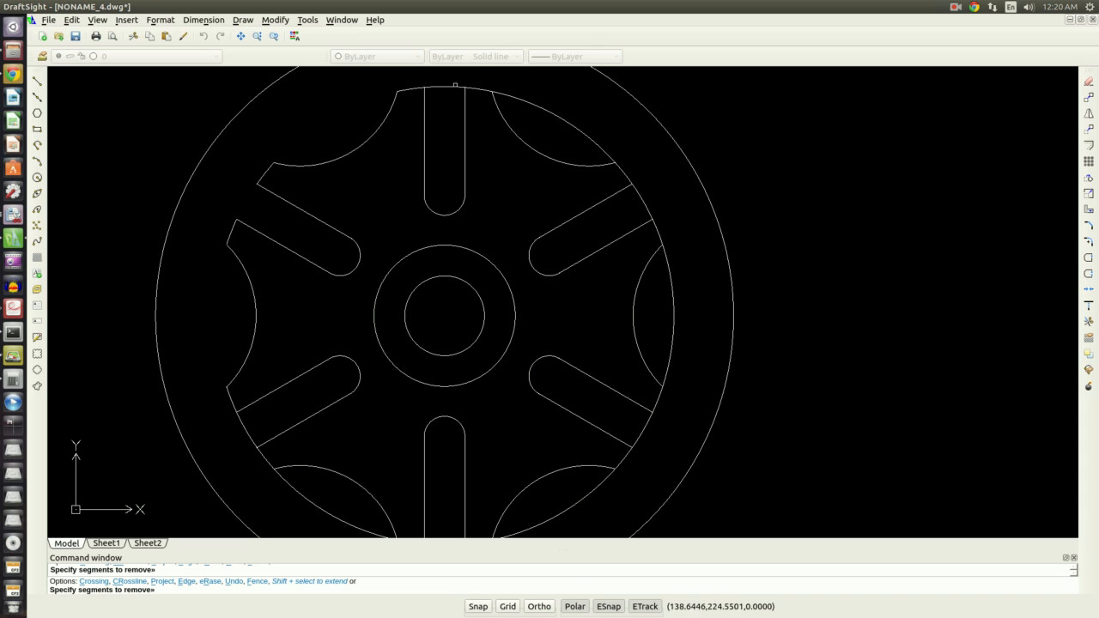
click(445, 87)
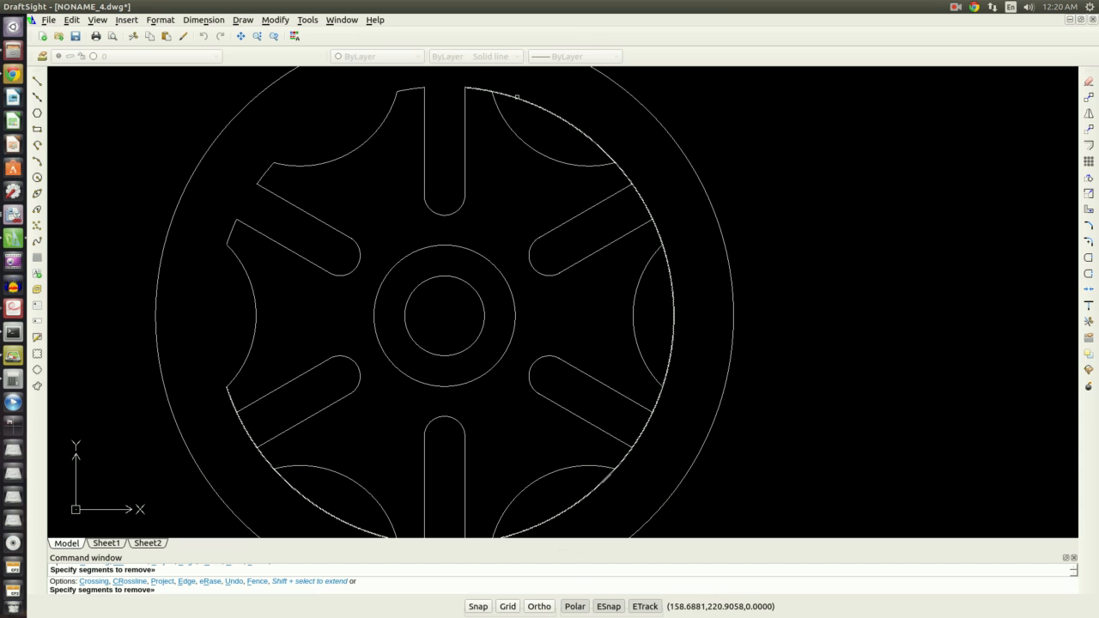
click(640, 200)
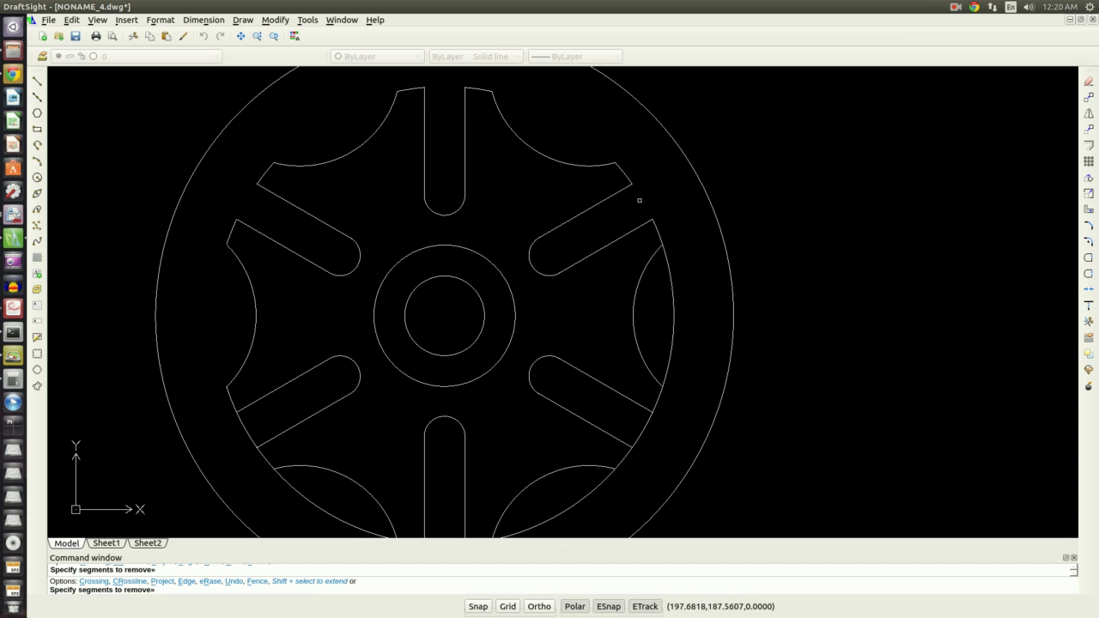
click(671, 279)
click(643, 431)
scroll(641, 430, up, 1)
scroll(641, 429, down, 3)
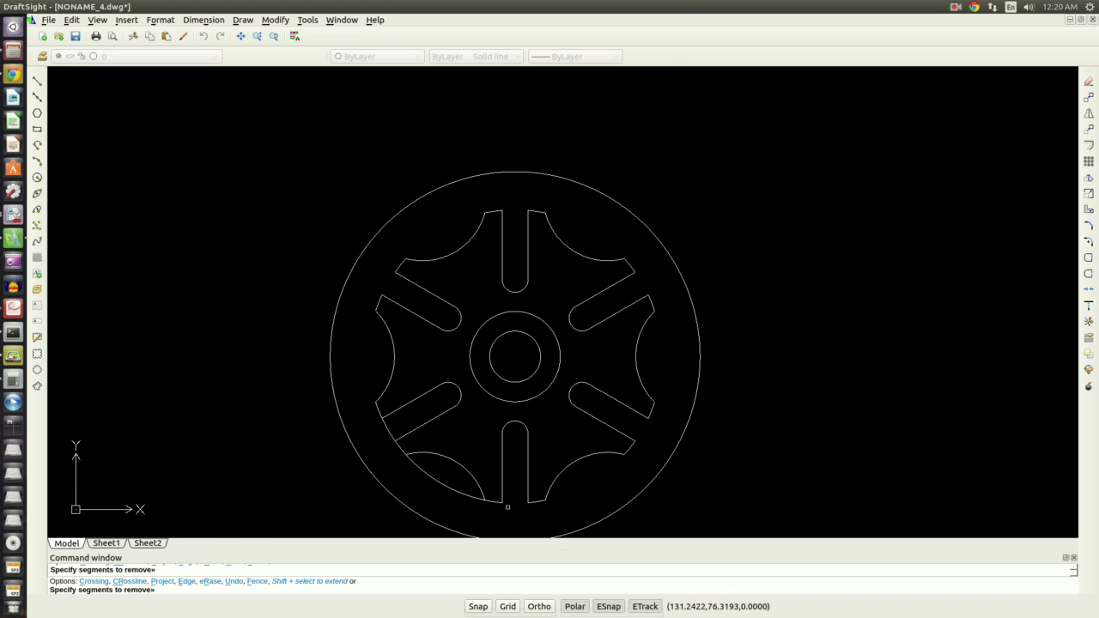
click(478, 498)
click(385, 433)
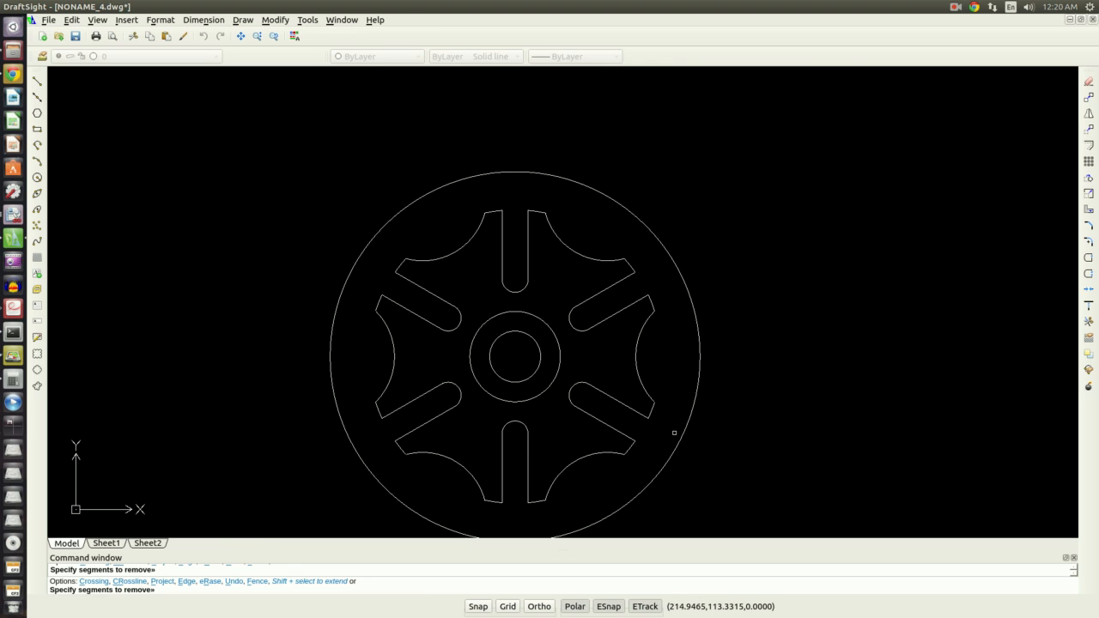
key(Escape)
click(661, 466)
key(Delete)
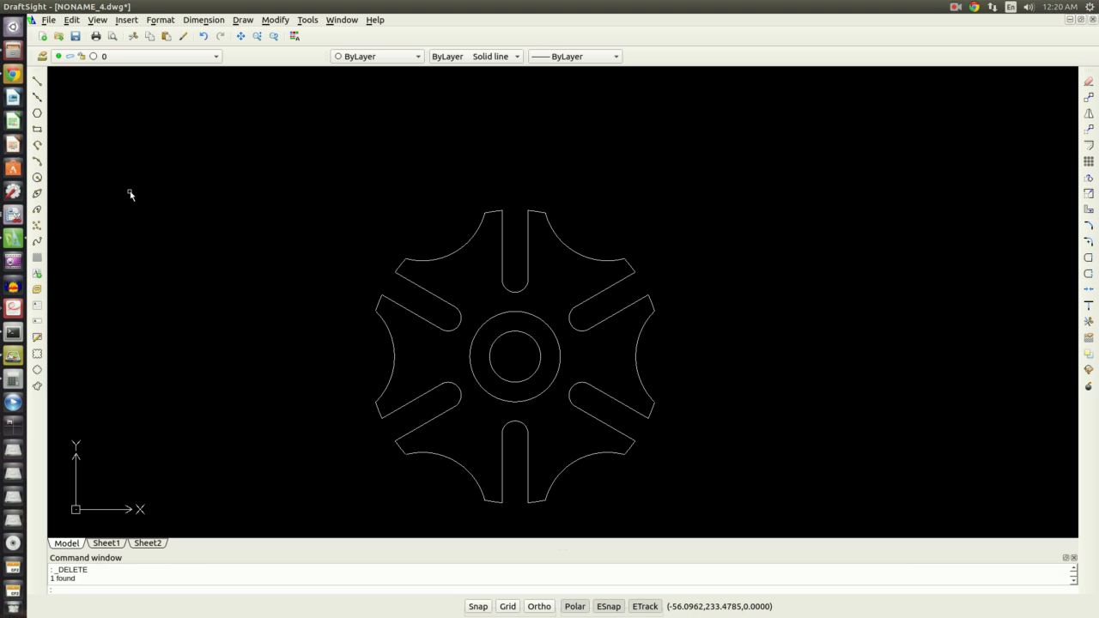
Compare the drawing with the Geneva cam reference figure and switch back
key(alt+Tab)
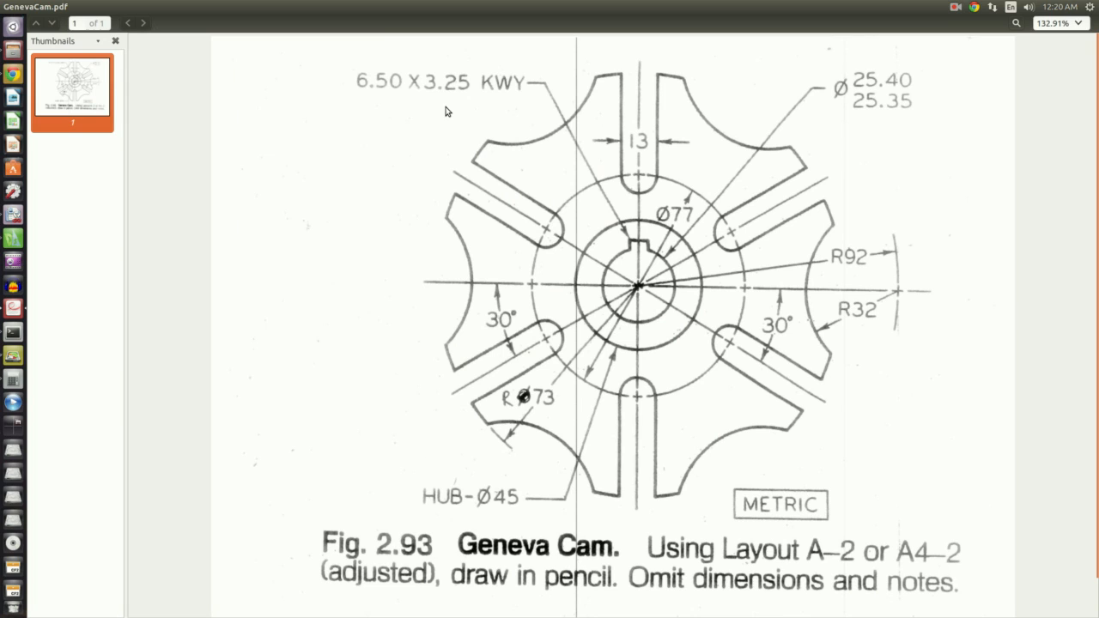
key(alt+Tab)
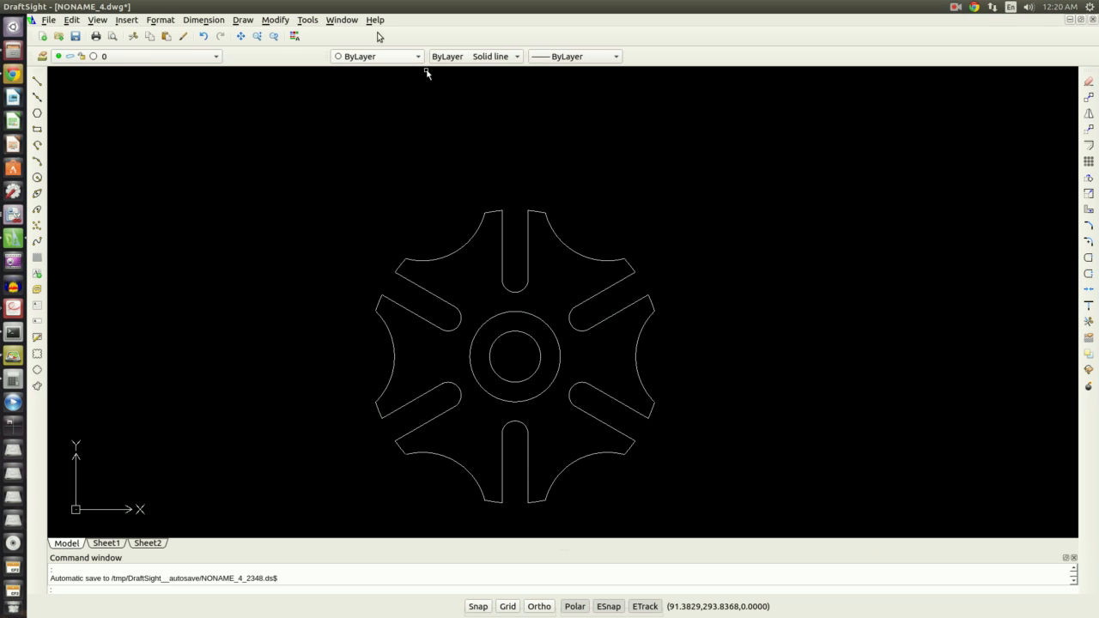
Draw vertical and horizontal infinite centerlines through the cam center
click(37, 97)
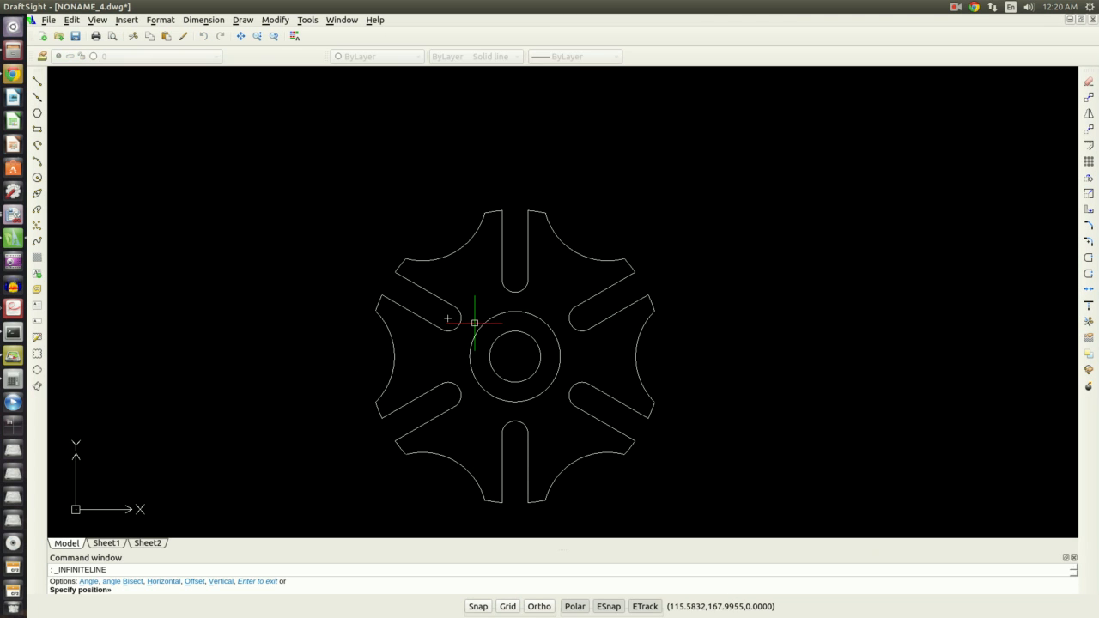
click(515, 356)
click(513, 324)
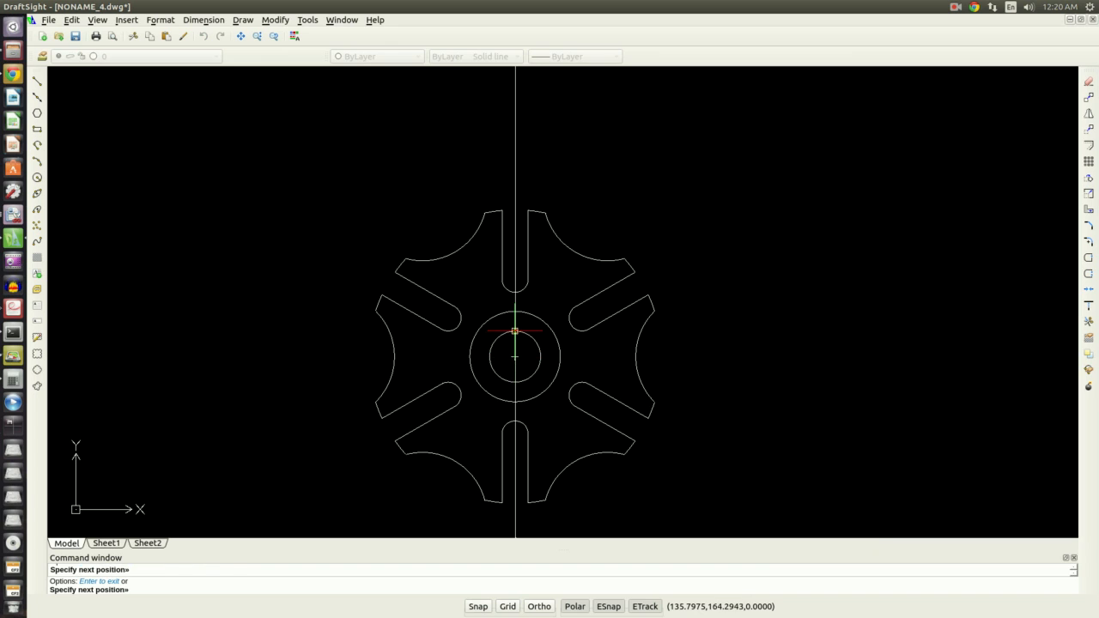
key(Escape)
key(Return)
click(515, 331)
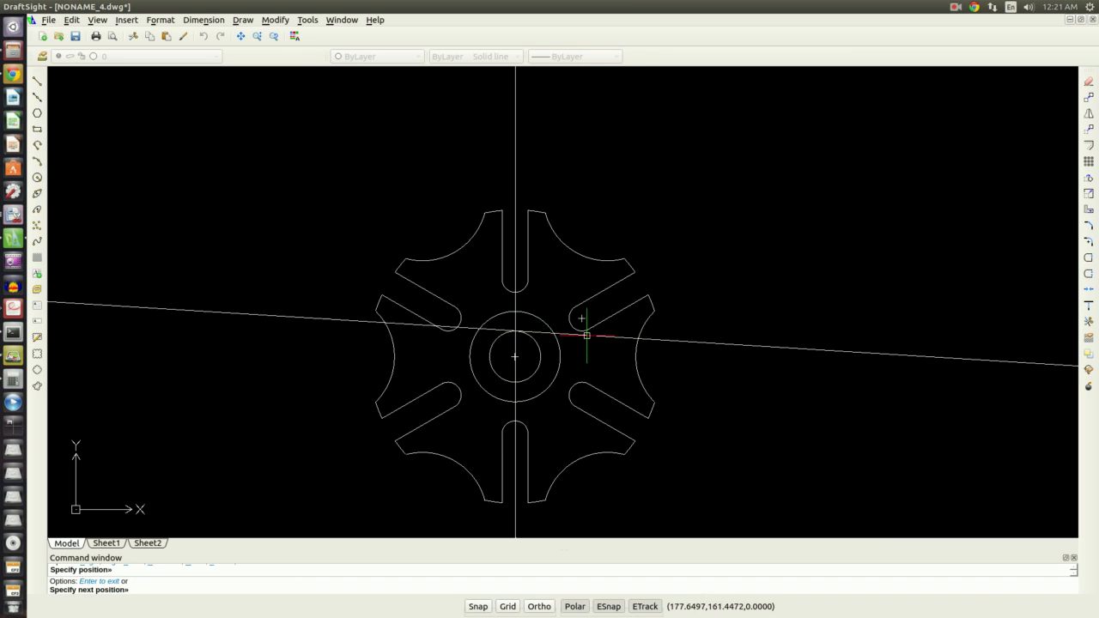
click(636, 330)
key(Escape)
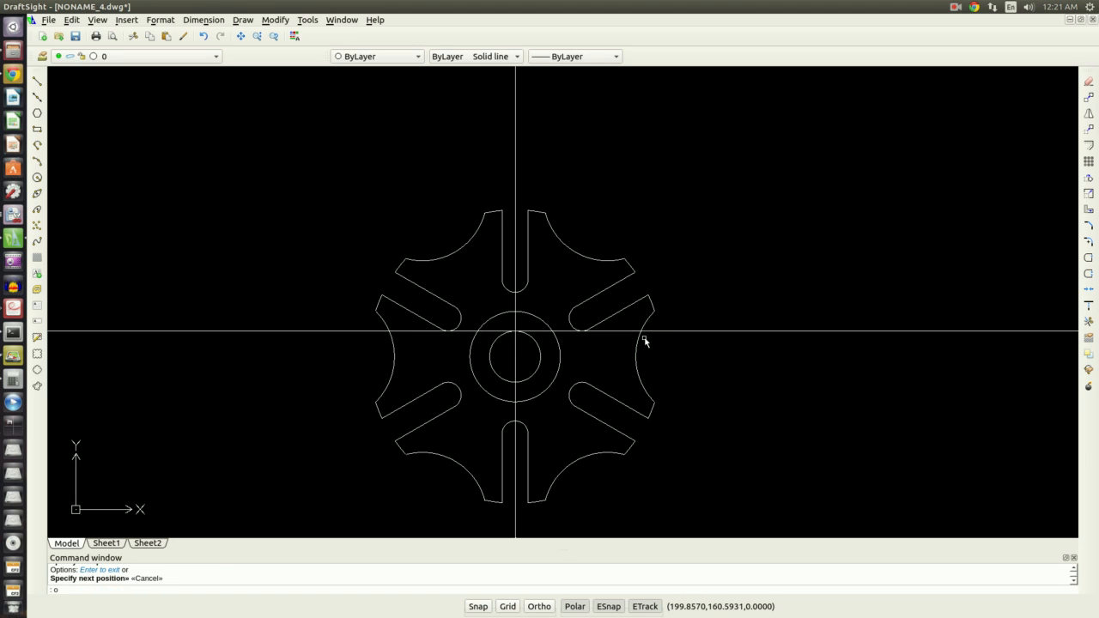
Offset the horizontal centerline 3 upward and the vertical centerline 3 to each side for the keyway
text(o)
key(Return)
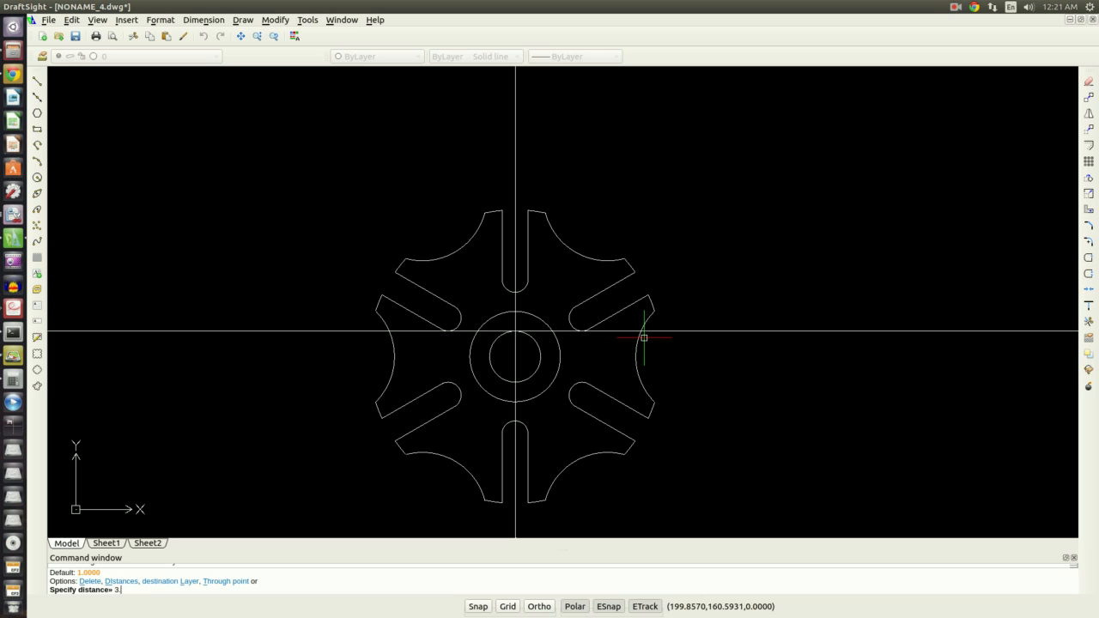
key(Return)
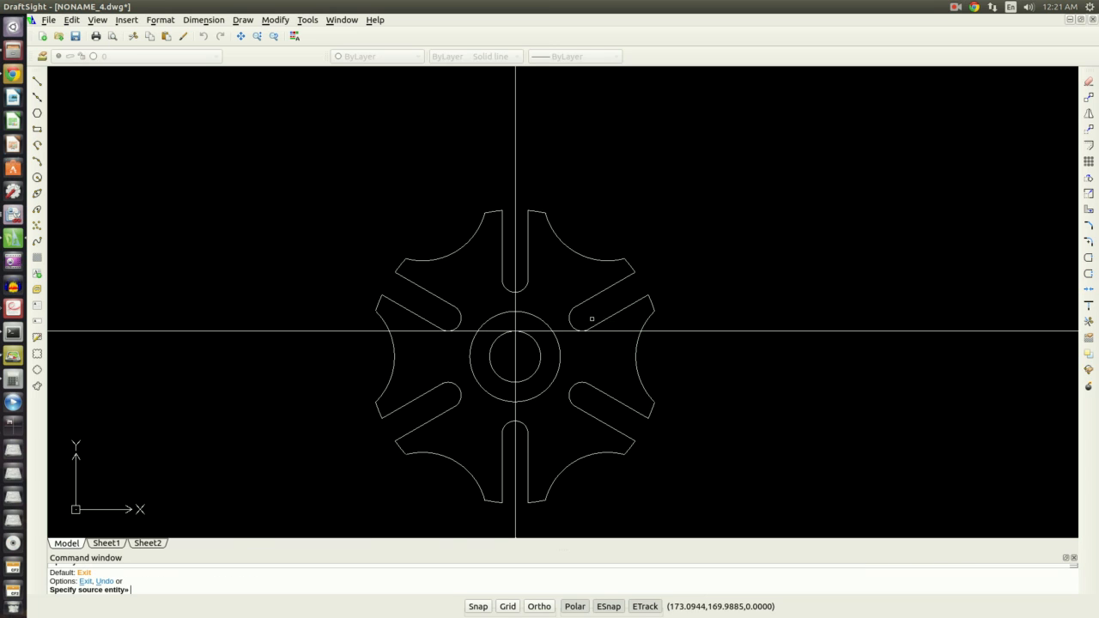
scroll(591, 318, up, 3)
click(474, 343)
click(495, 314)
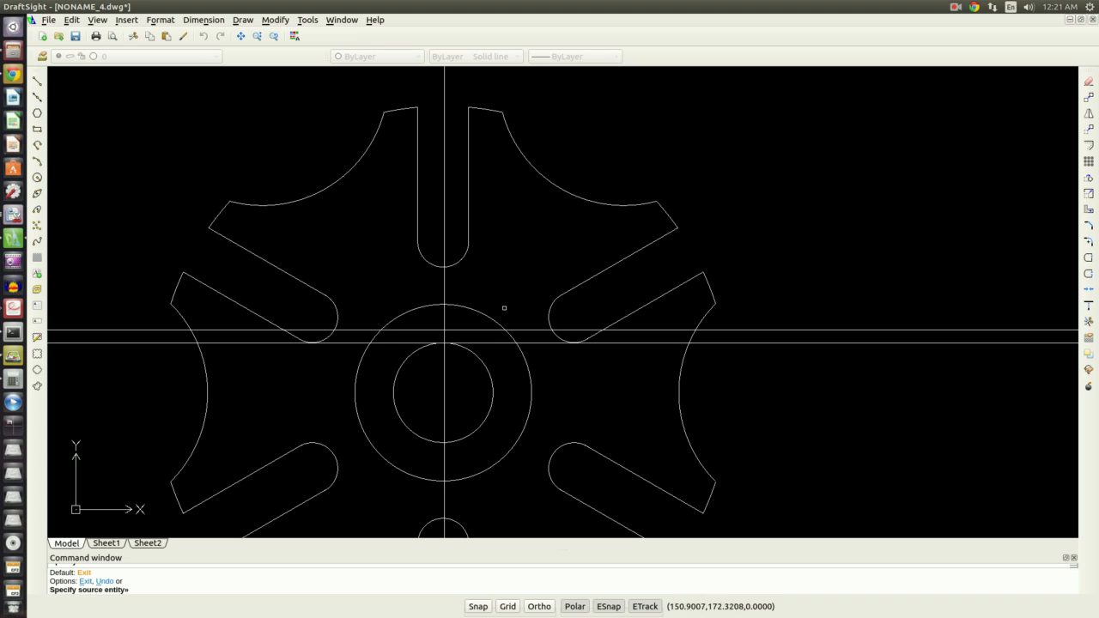
click(444, 292)
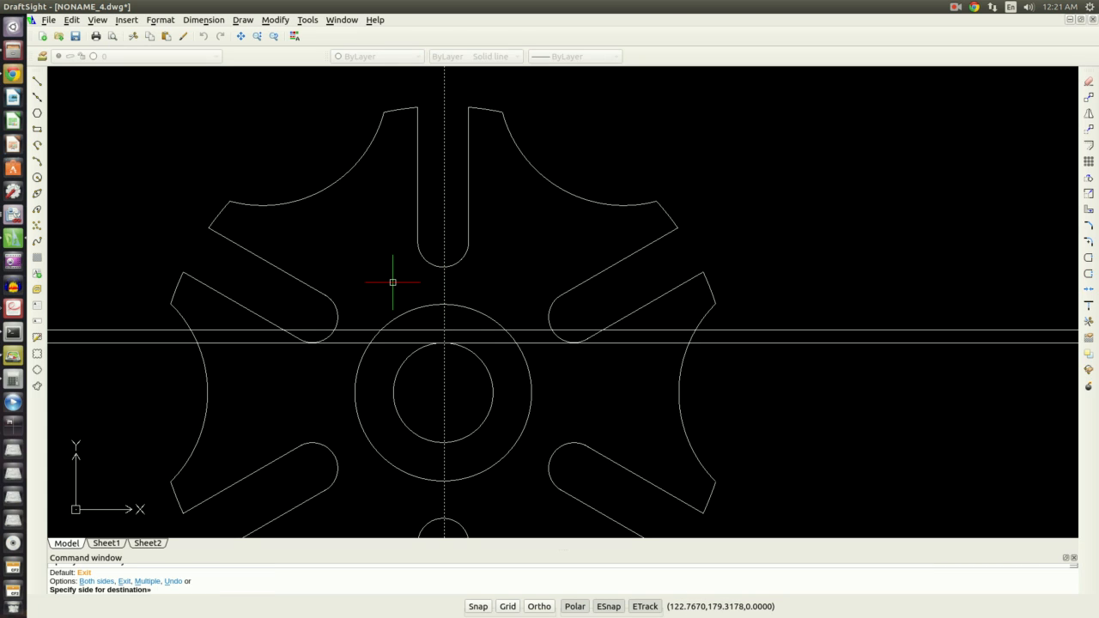
click(390, 282)
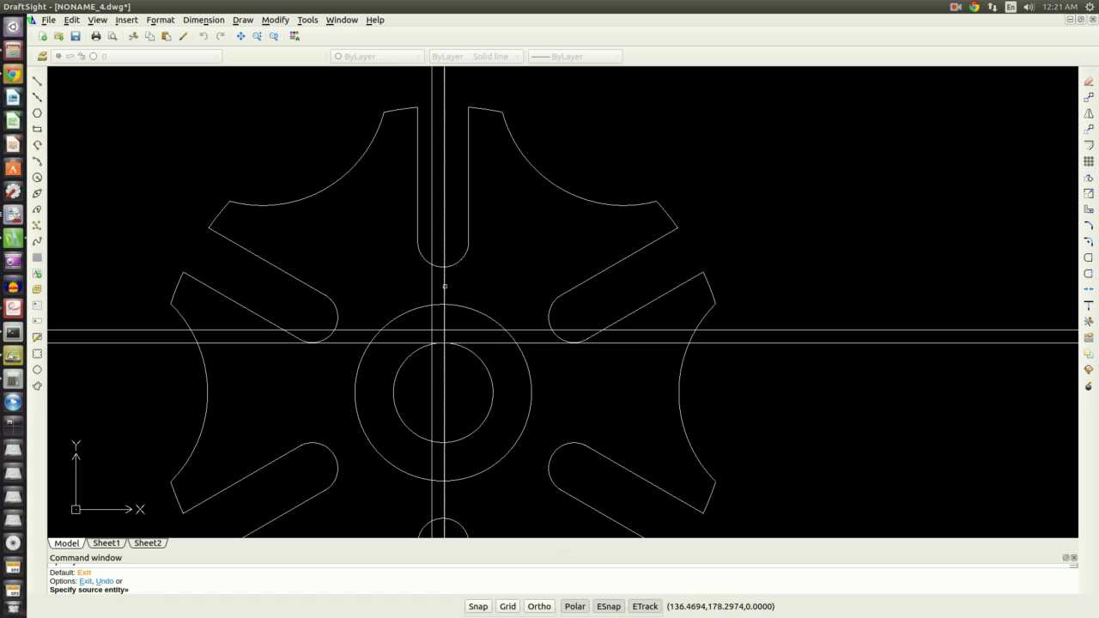
click(465, 291)
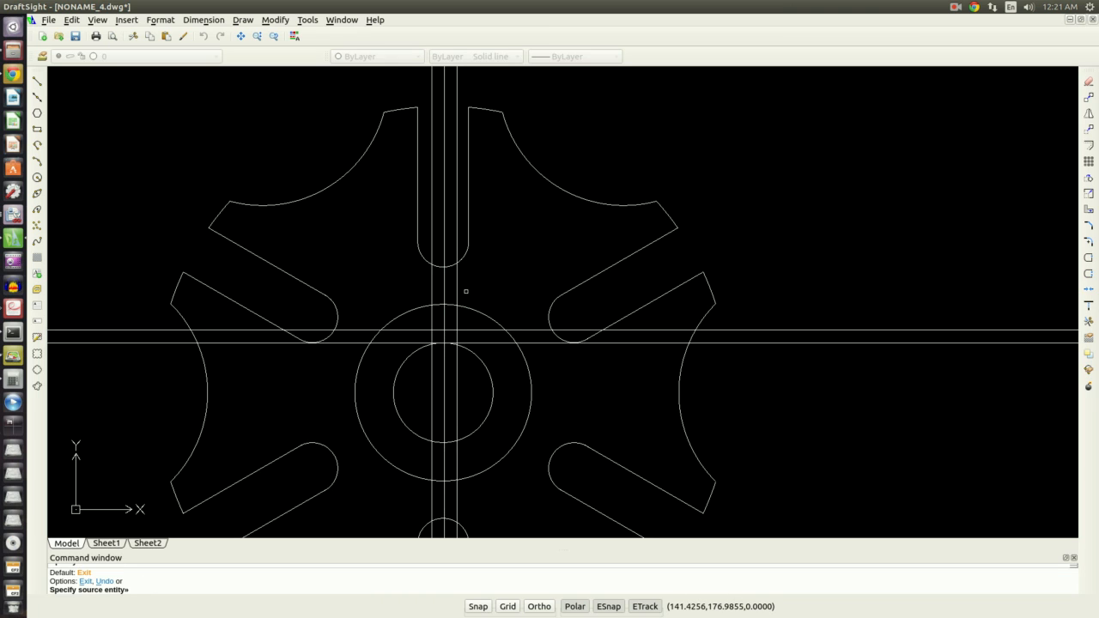
key(Escape)
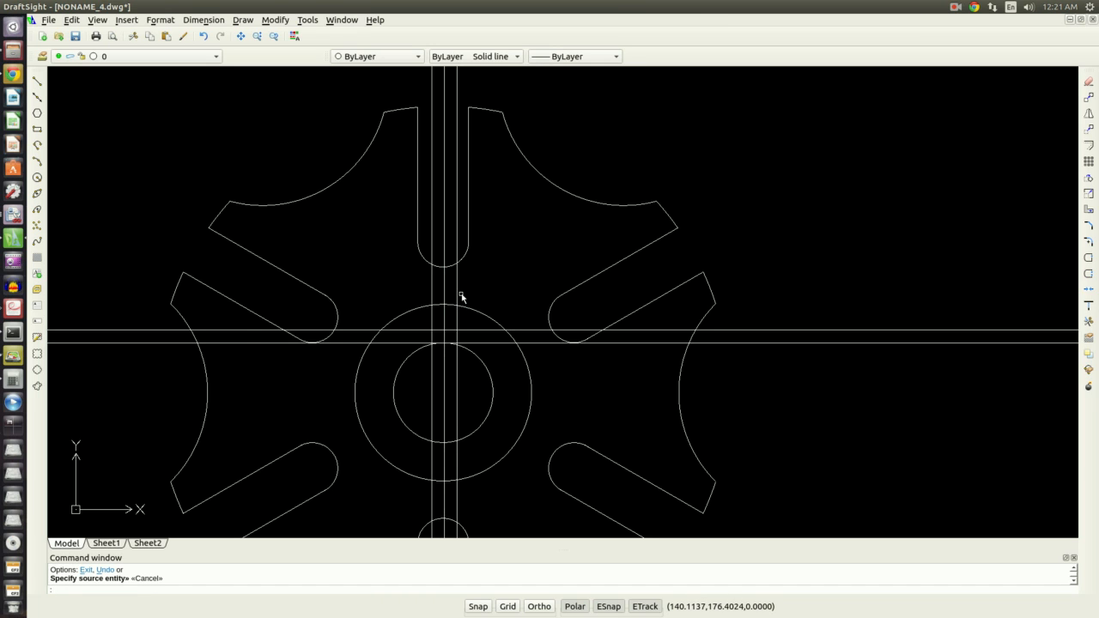
Trim the offset lines and the inner bore circle to cut the keyway notch at the top of the bore
text(tr)
key(Return)
scroll(489, 360, up, 4)
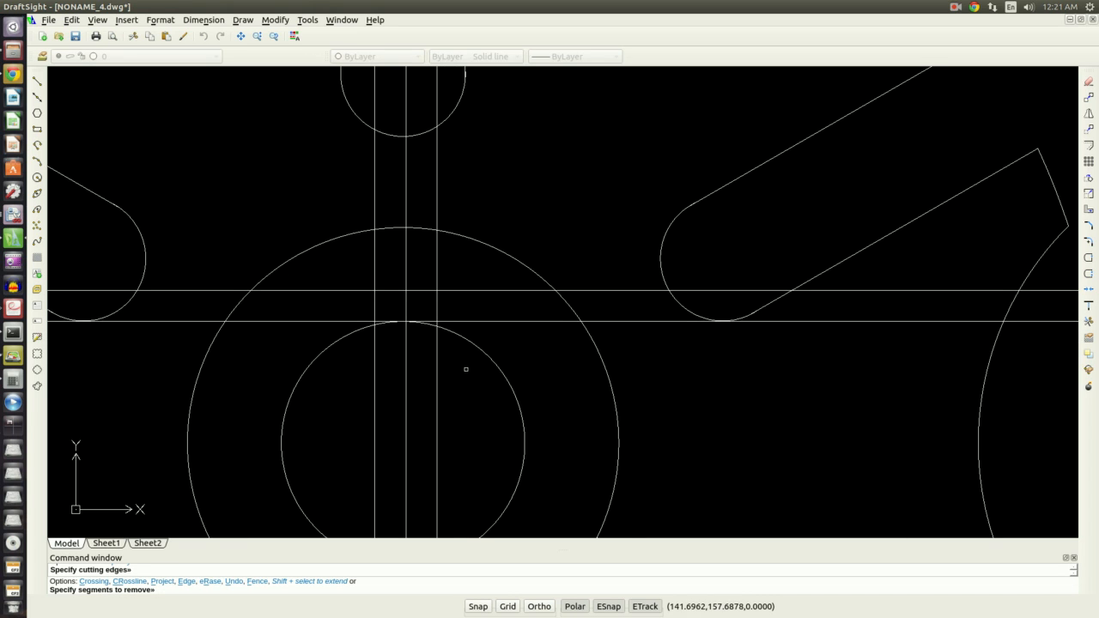
drag(454, 398, 364, 392)
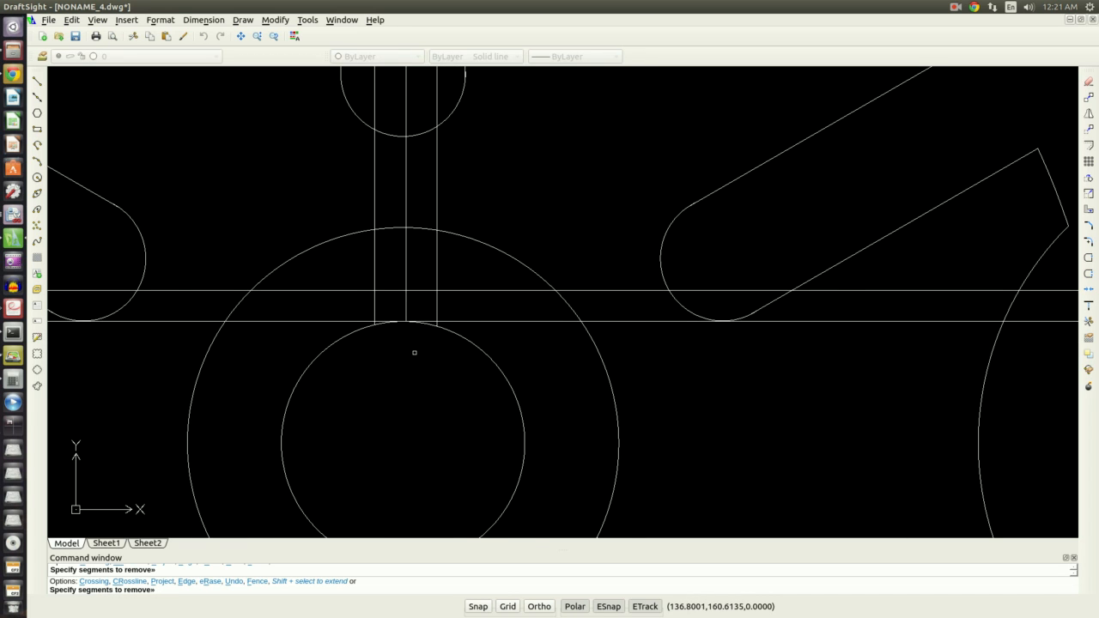
scroll(416, 345, up, 1)
drag(421, 334, 388, 309)
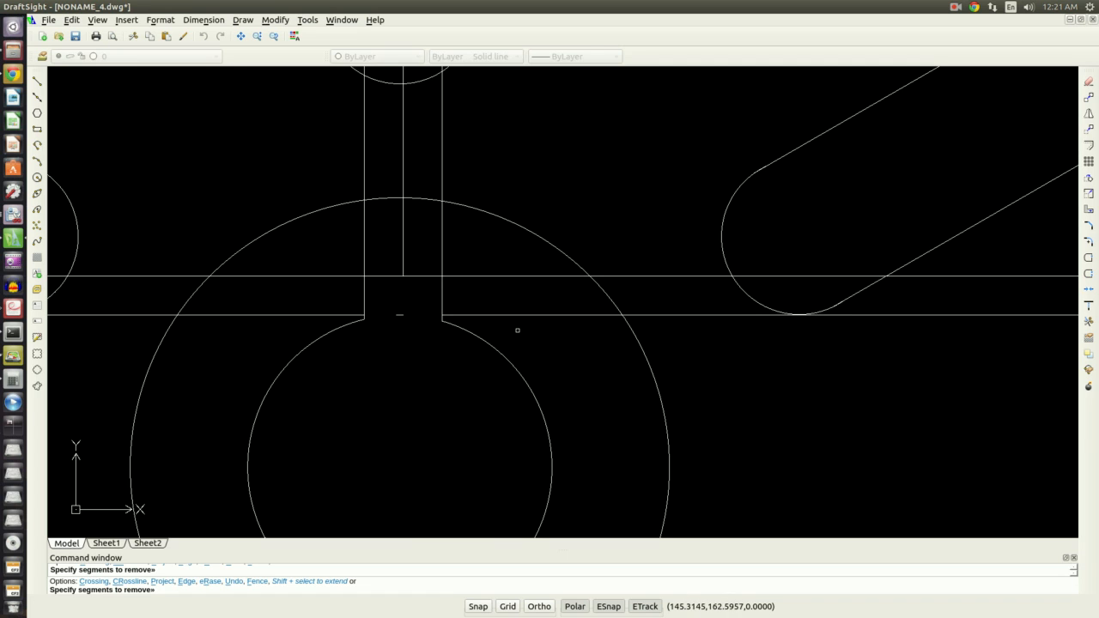
drag(464, 252, 319, 239)
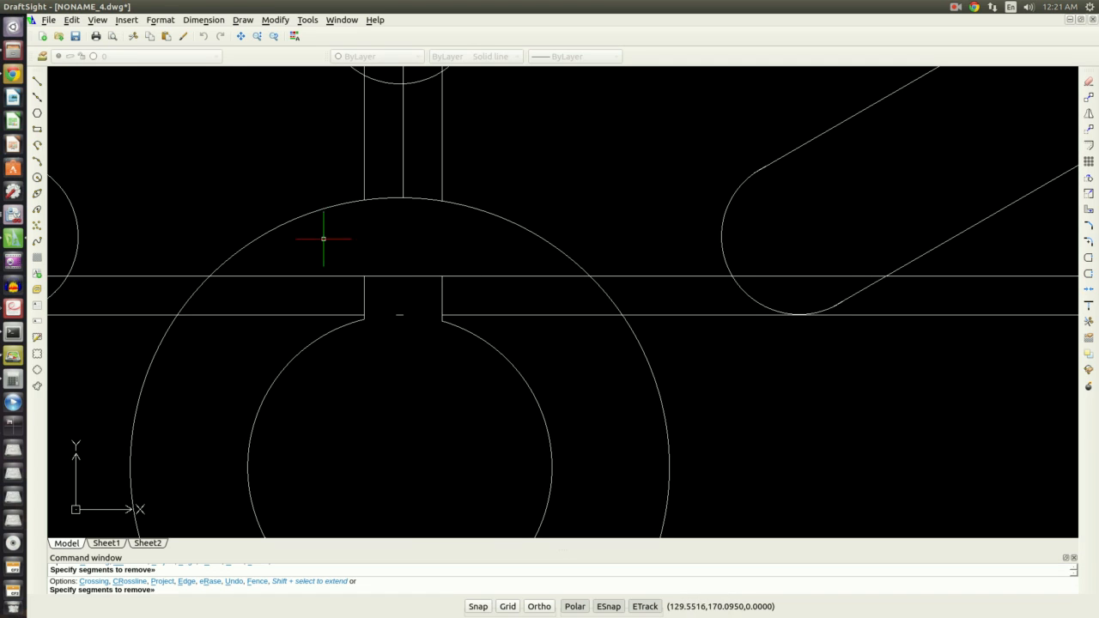
key(Escape)
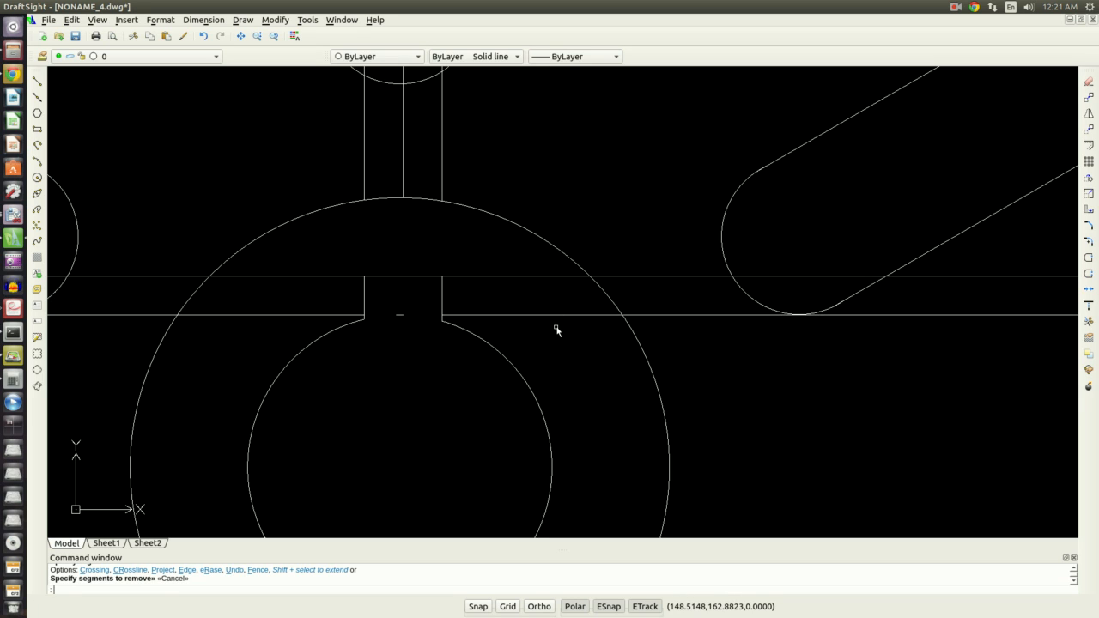
key(Return)
key(Return)
click(498, 277)
click(332, 276)
key(Escape)
Delete the leftover offset line segments around the keyway
click(304, 316)
click(401, 314)
click(554, 315)
key(Delete)
click(687, 300)
click(684, 263)
key(Delete)
Select the remaining centerline and offset-line pieces with a window and delete them
scroll(509, 214, down, 5)
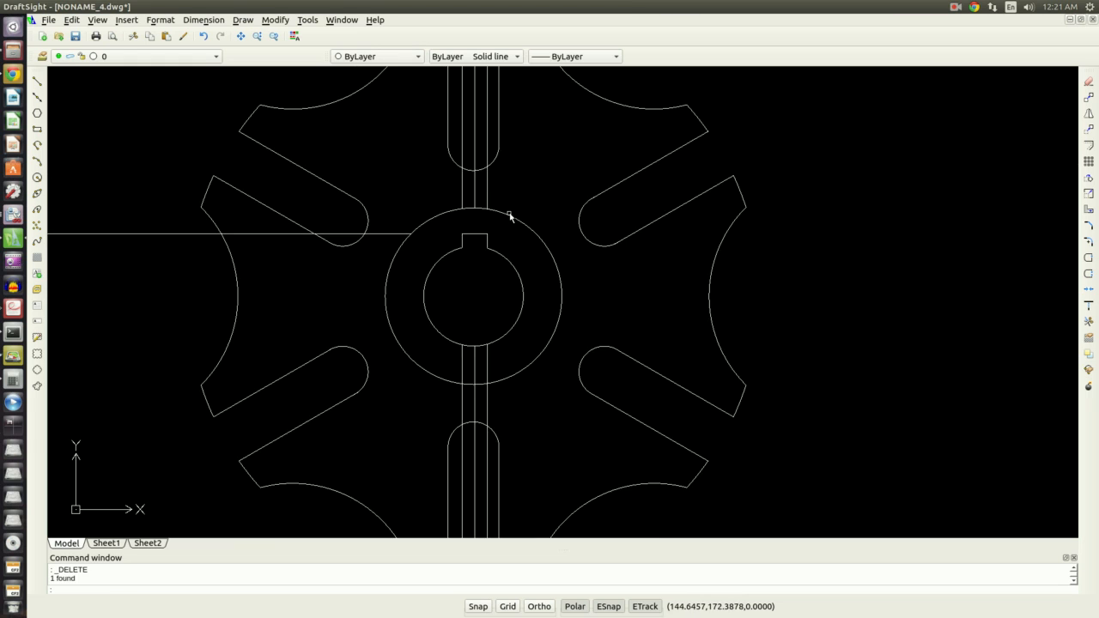
scroll(509, 214, down, 4)
click(292, 251)
click(240, 203)
click(510, 435)
click(429, 399)
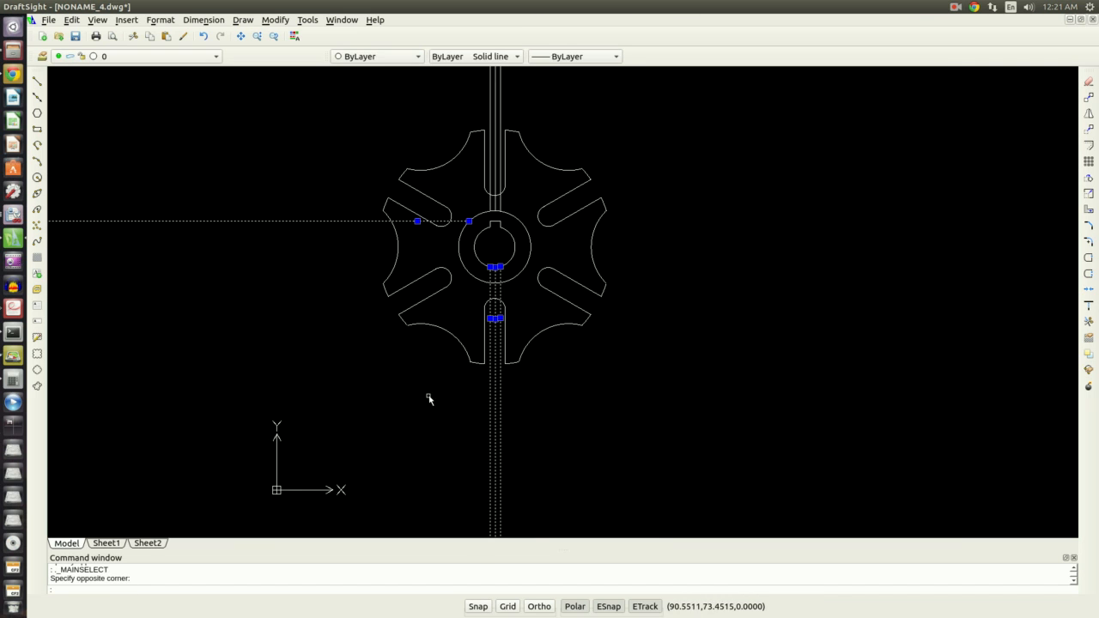
key(Delete)
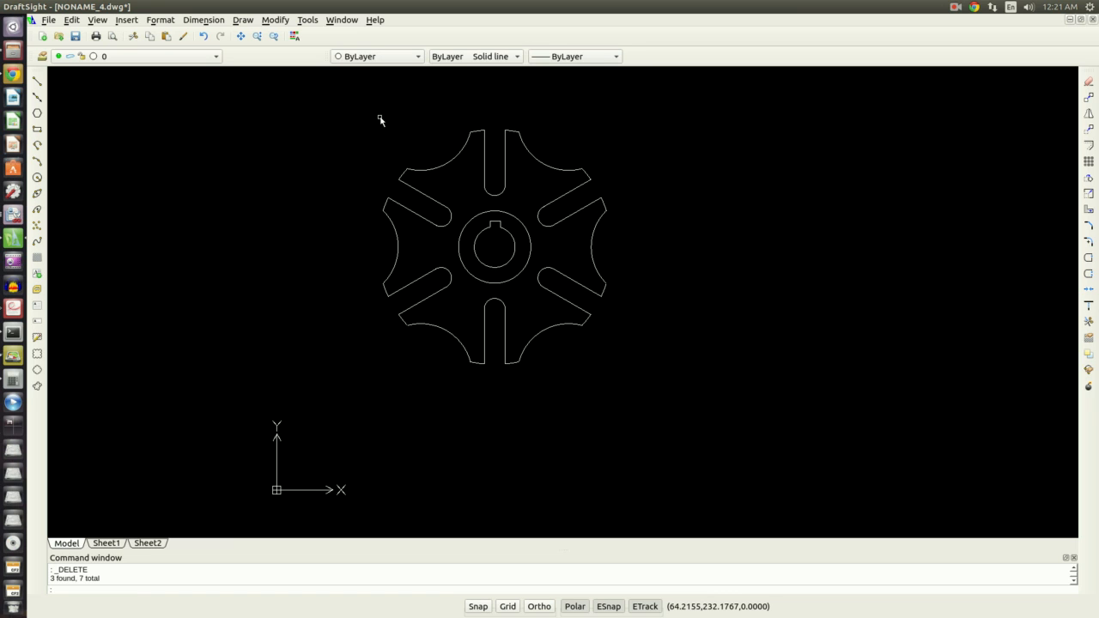
scroll(375, 144, down, 3)
scroll(377, 150, up, 4)
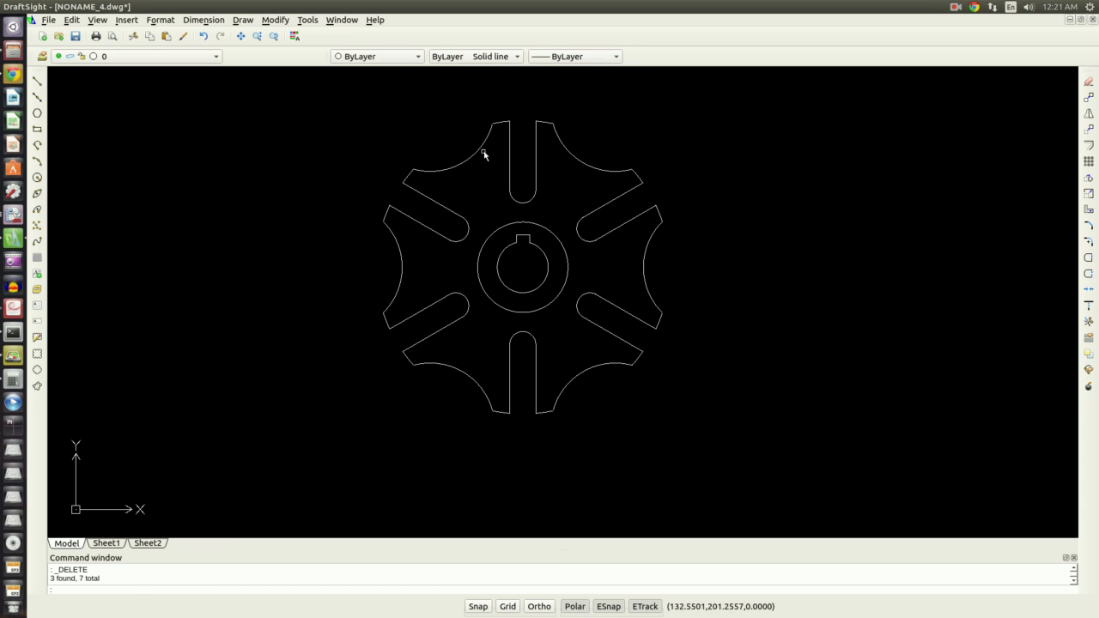
scroll(773, 399, down, 2)
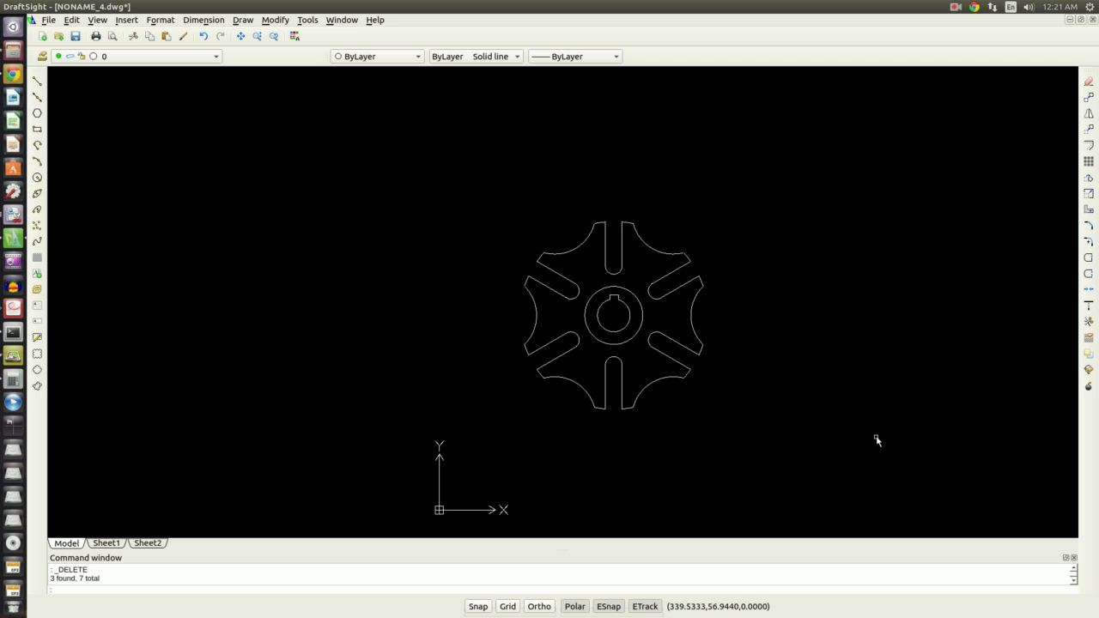
scroll(877, 440, up, 2)
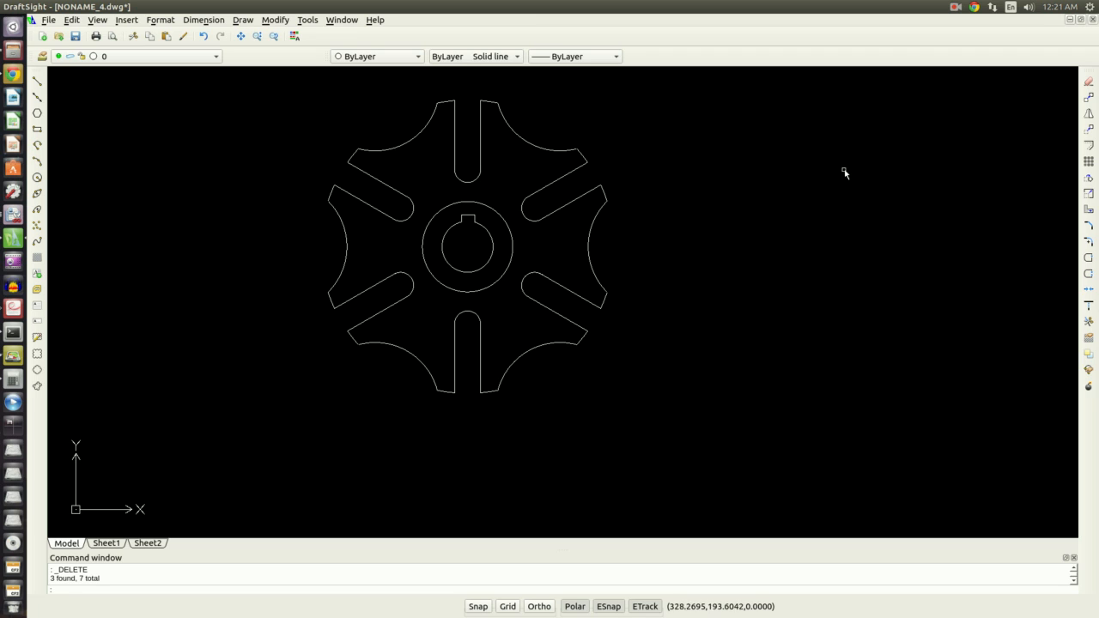